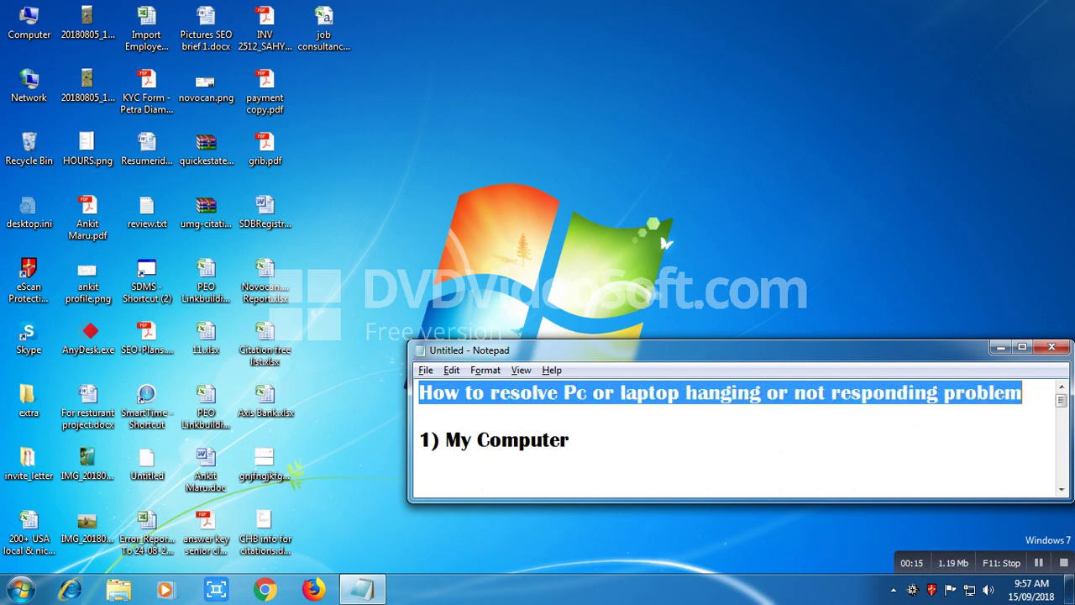
Highlight the line "1) My Computer" in the Notepad notes
click(502, 440)
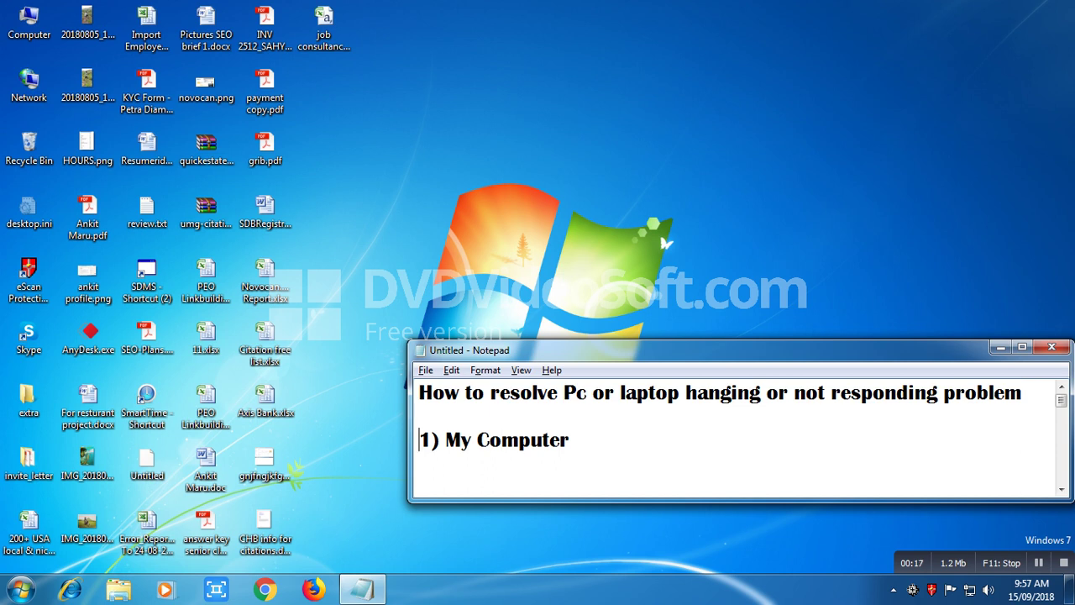
key(shift+Right)
key(shift+Right)
key(shift+Right)
key(shift+Right)
key(shift+Right)
key(shift+Right)
key(shift+Right)
key(shift+Right)
key(shift+Right)
key(shift+Right)
key(shift+Right)
key(shift+Right)
key(shift+Right)
key(shift+Right)
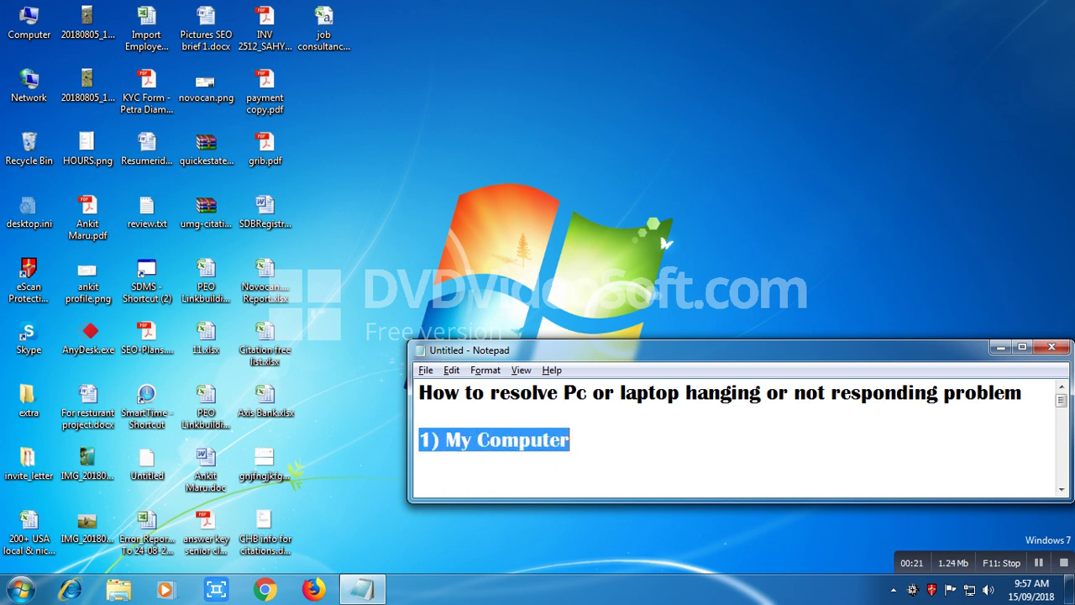
Open the Computer window from the desktop and maximize it
double_click(29, 22)
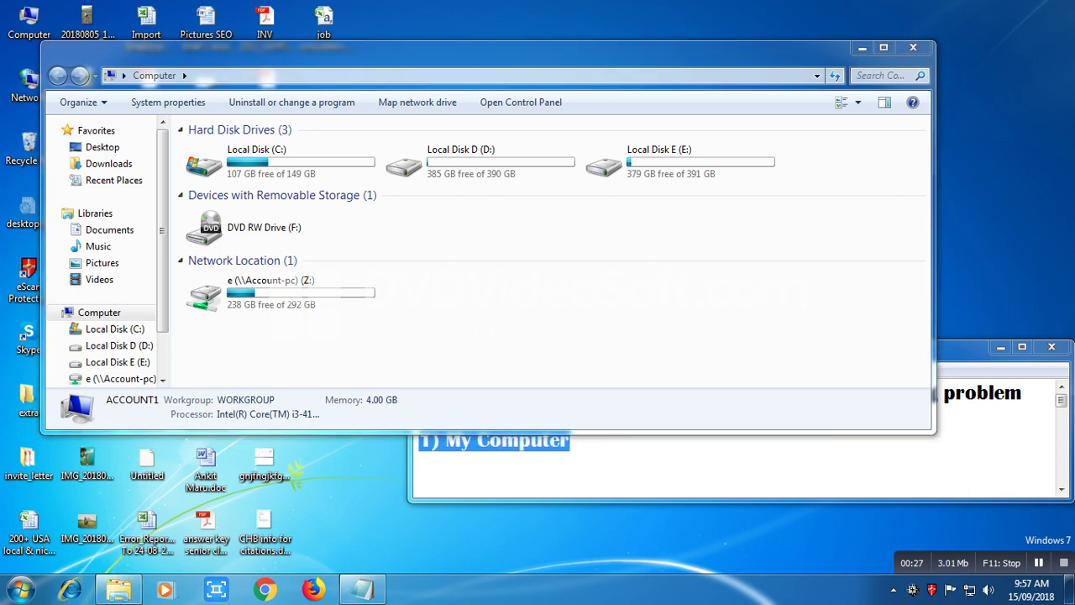
click(883, 48)
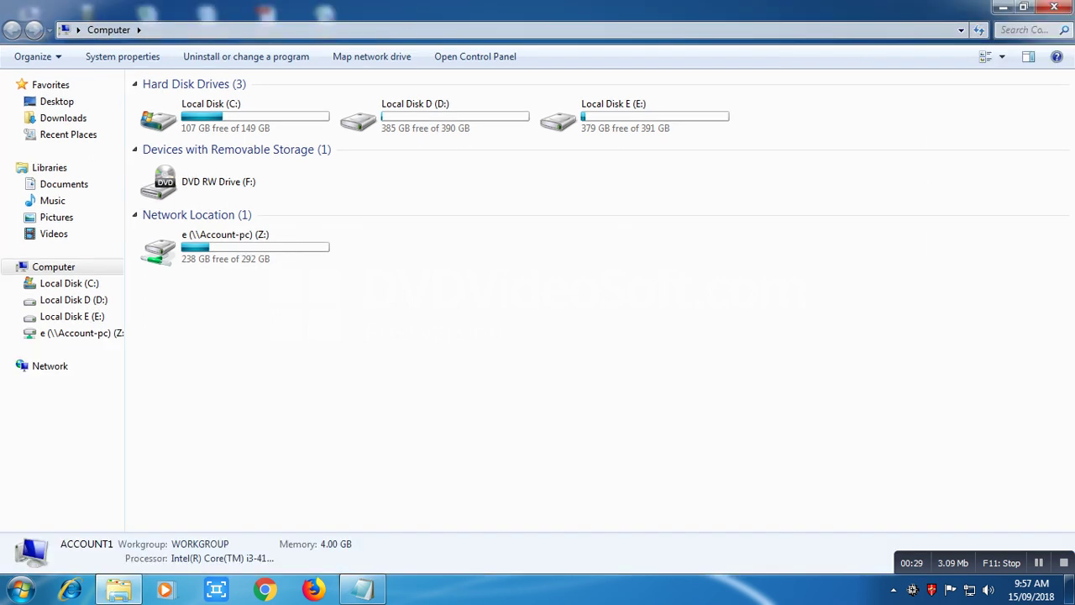
Switch to the Notepad notes and highlight the line "2) Right Click on C Drive"
key(alt+Tab)
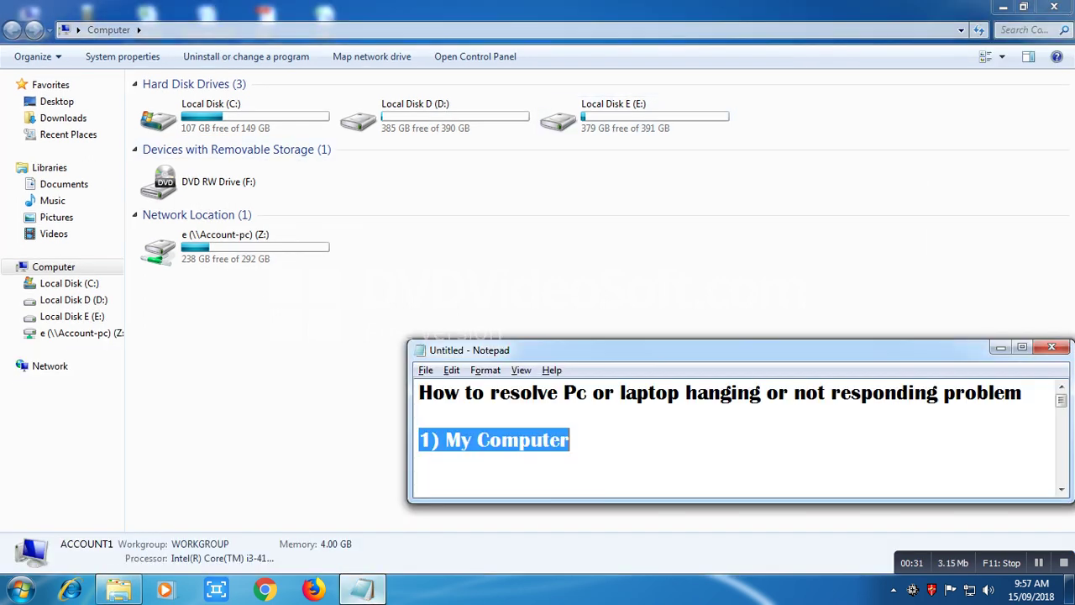
key(End)
text(2) Right Click on C Drive)
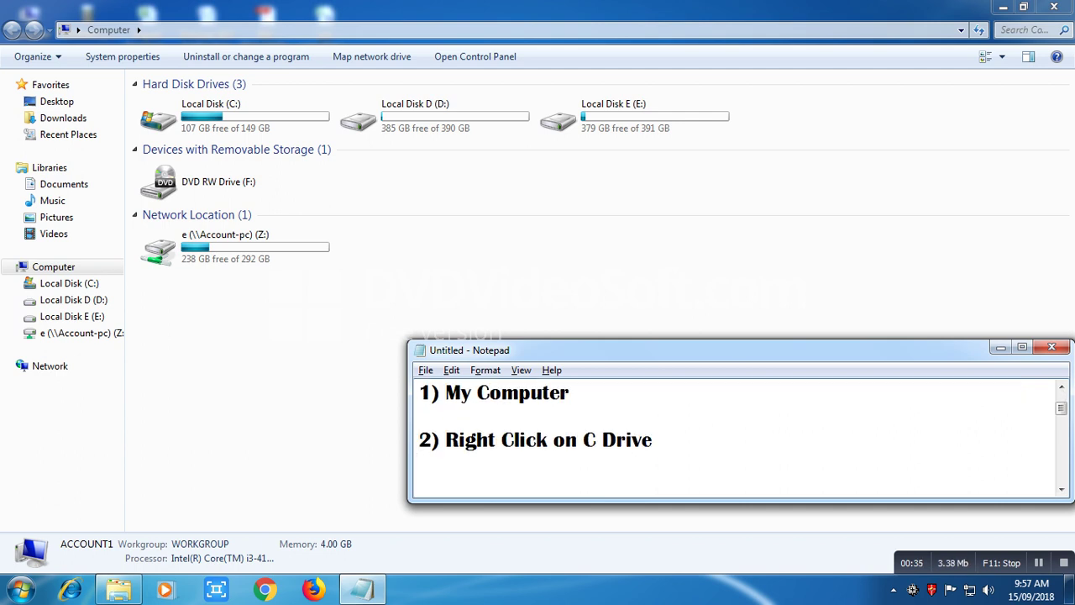
key(Up)
key(shift+ctrl+Right)
key(shift+ctrl+Right)
key(shift+ctrl+Right)
key(shift+ctrl+Right)
key(shift+ctrl+Right)
key(shift+ctrl+Right)
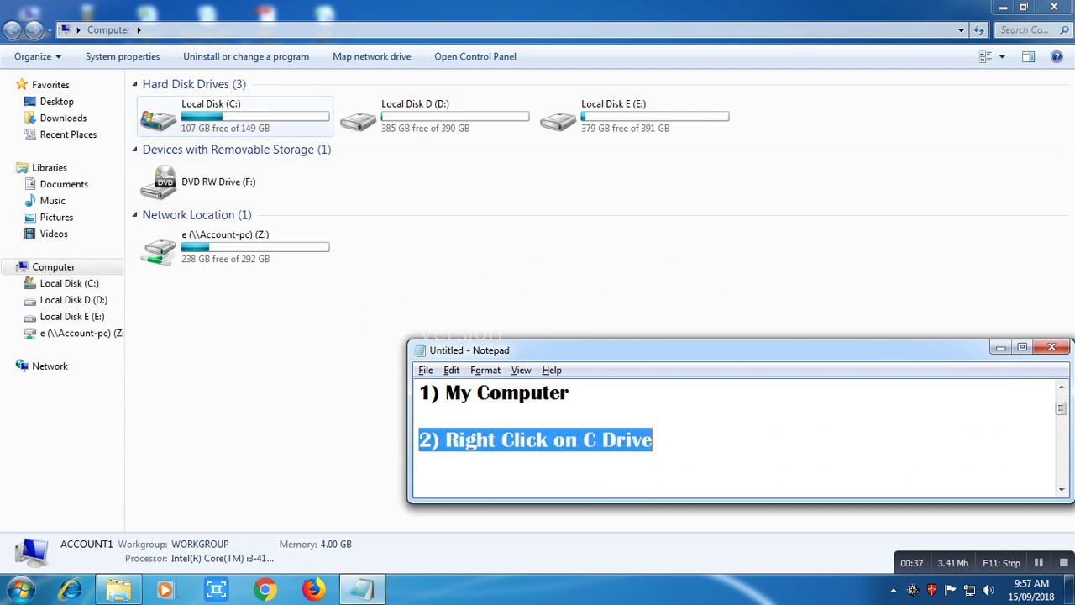
Select Local Disk (C:) in the Computer window and show its available commands
click(235, 115)
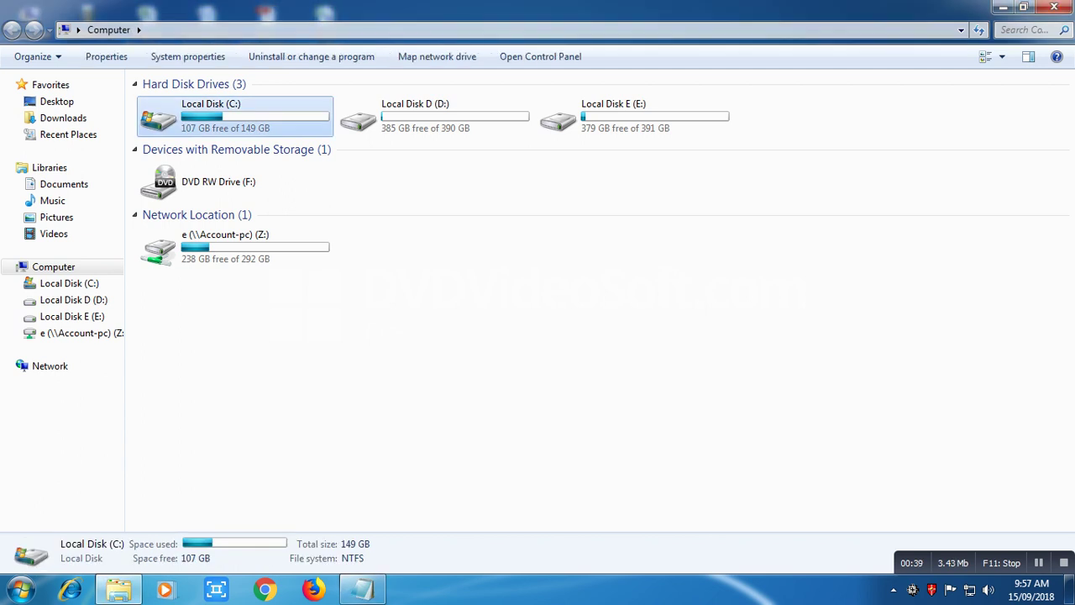
right_click(307, 124)
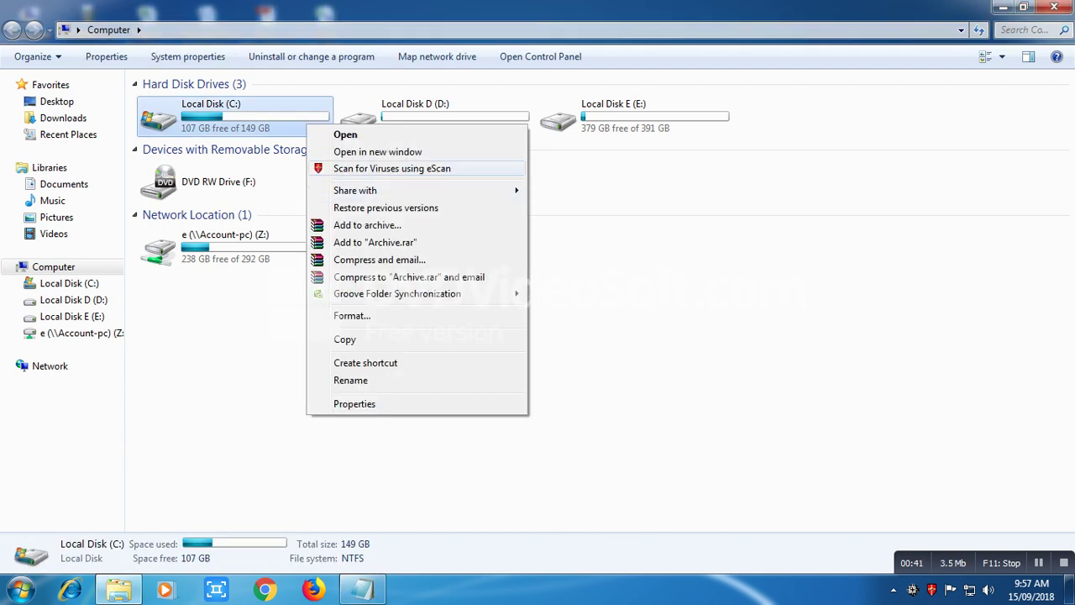
Return to the Notepad notes and highlight the line "3) Click on Properties"
key(alt+Tab)
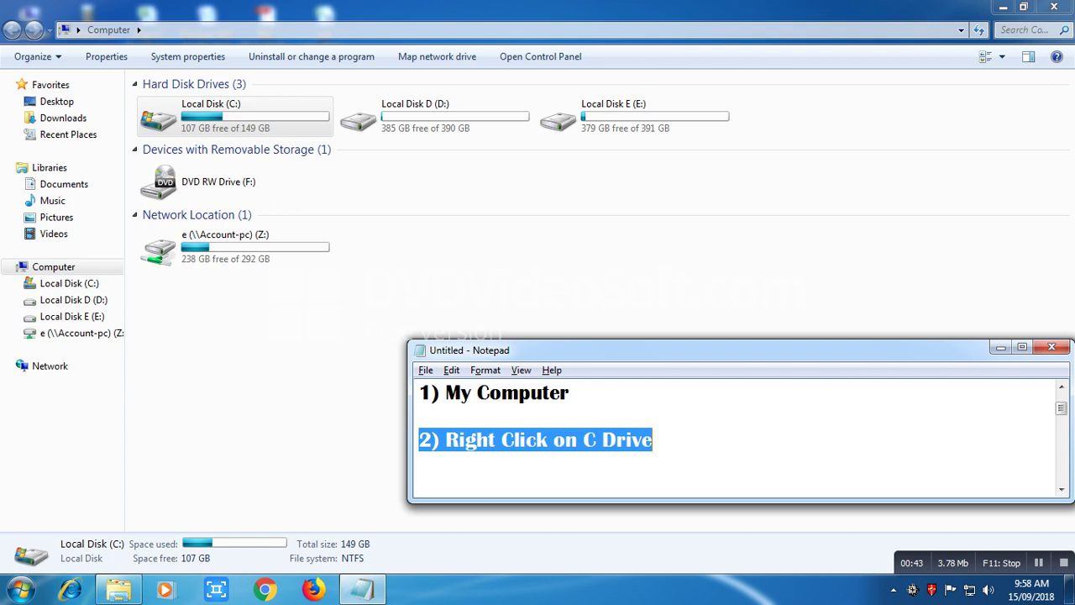
key(End)
text(3) Click on Properties)
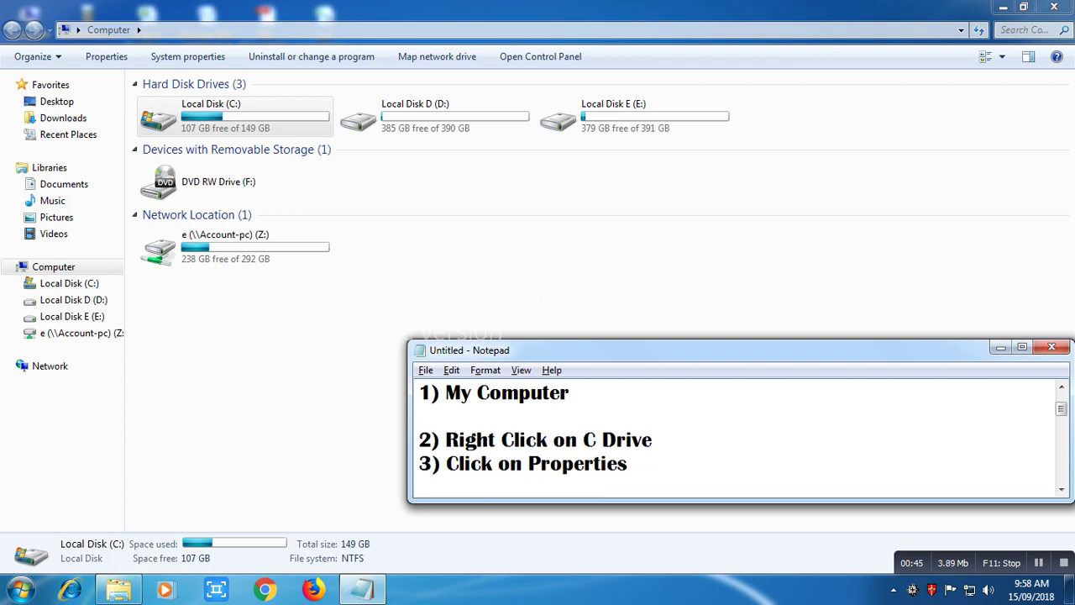
key(Down)
key(shift+Left)
key(shift+Left)
key(shift+Left)
key(shift+Left)
key(shift+Left)
key(shift+Left)
key(shift+Left)
key(shift+Left)
key(shift+Left)
key(shift+Left)
key(shift+Left)
key(shift+Left)
key(shift+Left)
key(shift+Left)
key(shift+Left)
key(shift+Left)
key(shift+Left)
key(shift+Left)
key(shift+Left)
key(shift+Left)
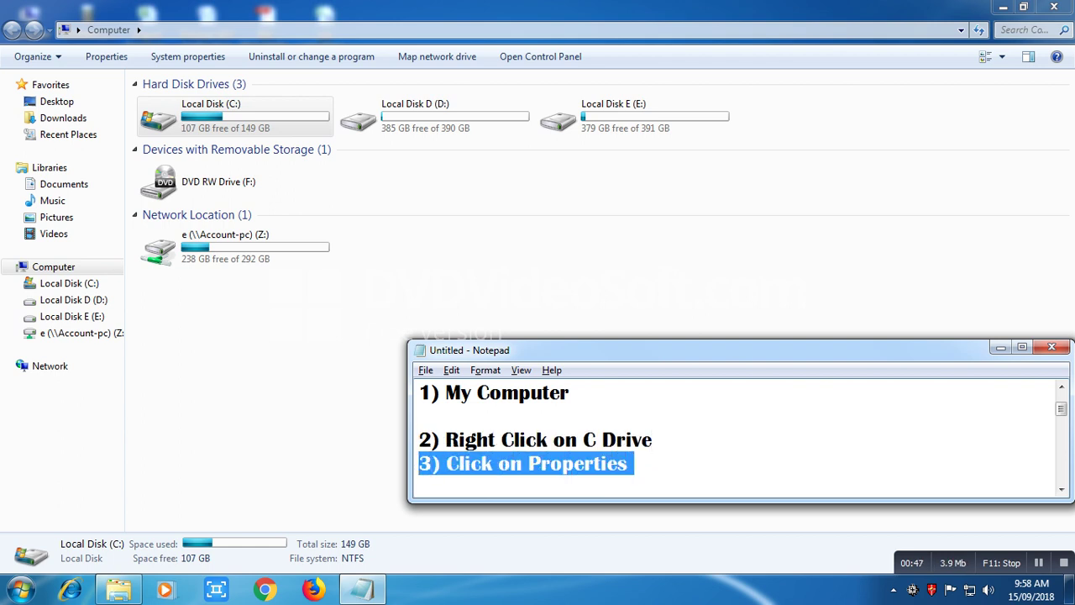
Open the properties of Local Disk (C:) from the Computer window and move the dialog clear of the notes area
key(alt+Tab)
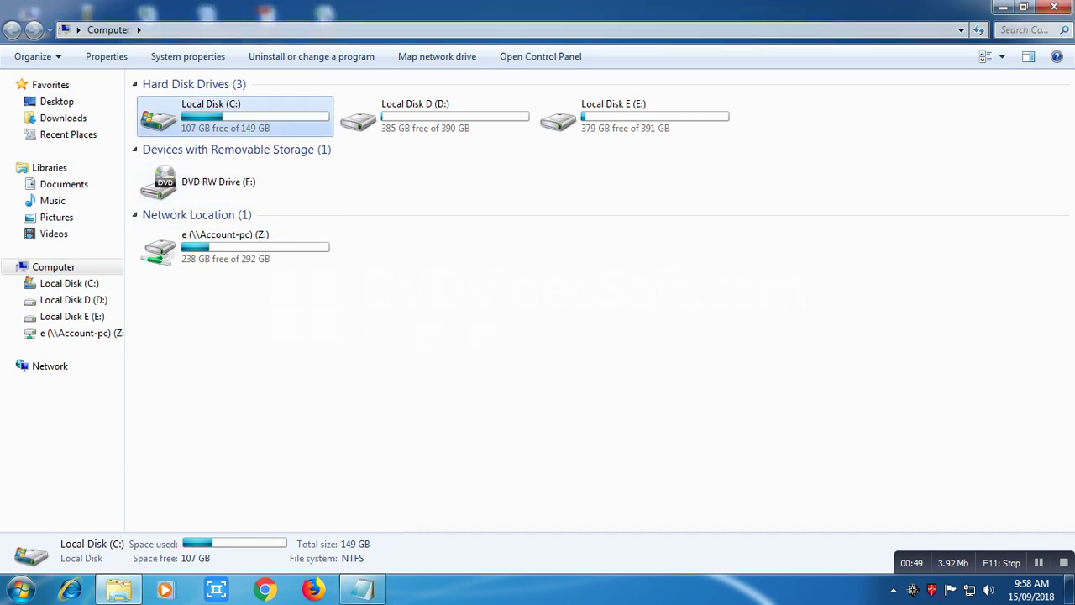
right_click(248, 120)
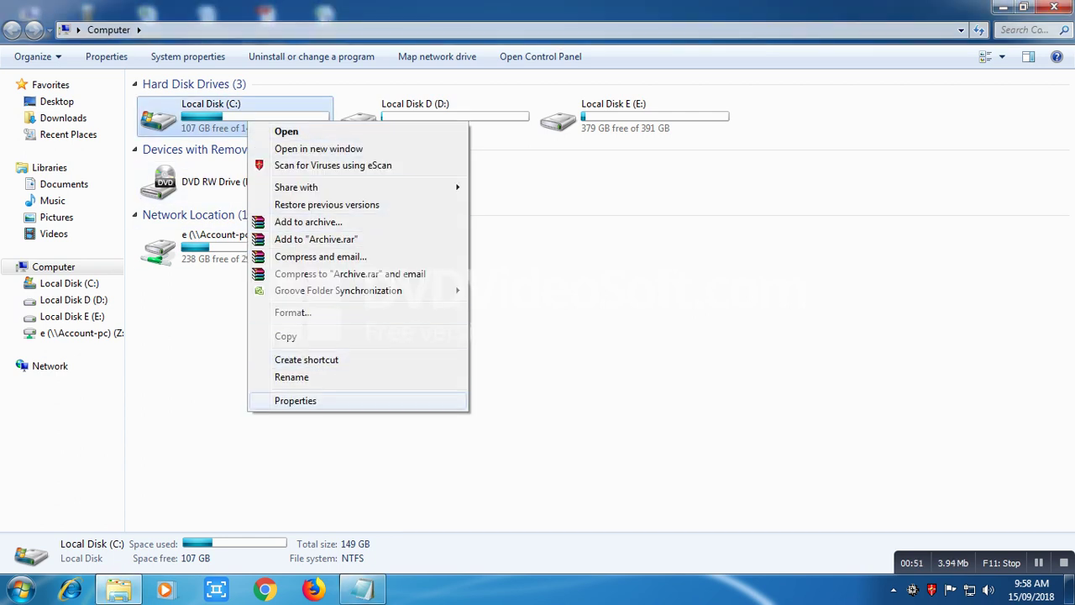
key(Return)
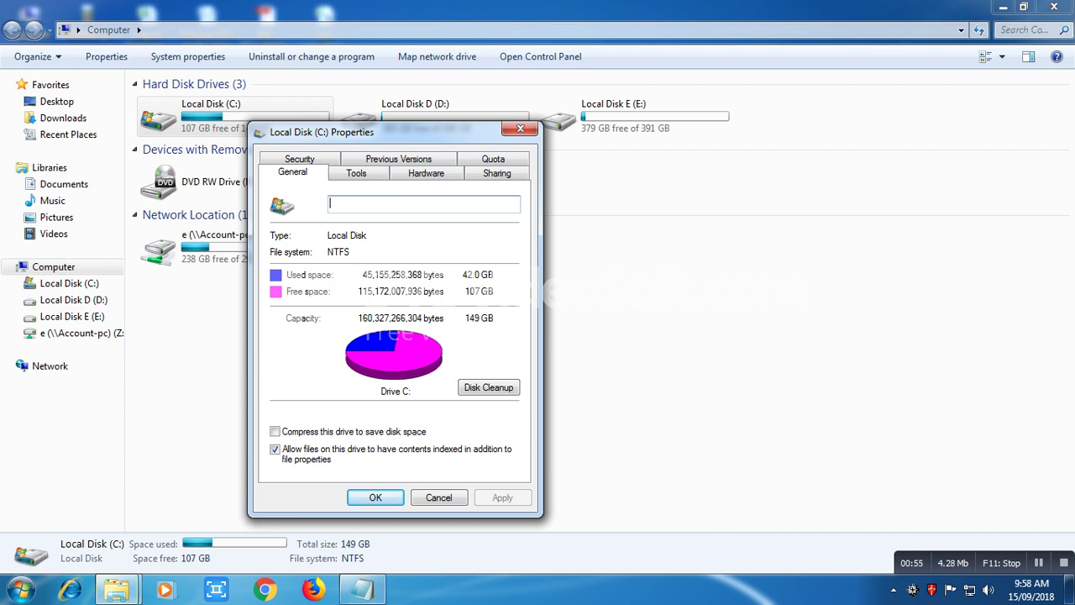
drag(319, 132, 195, 60)
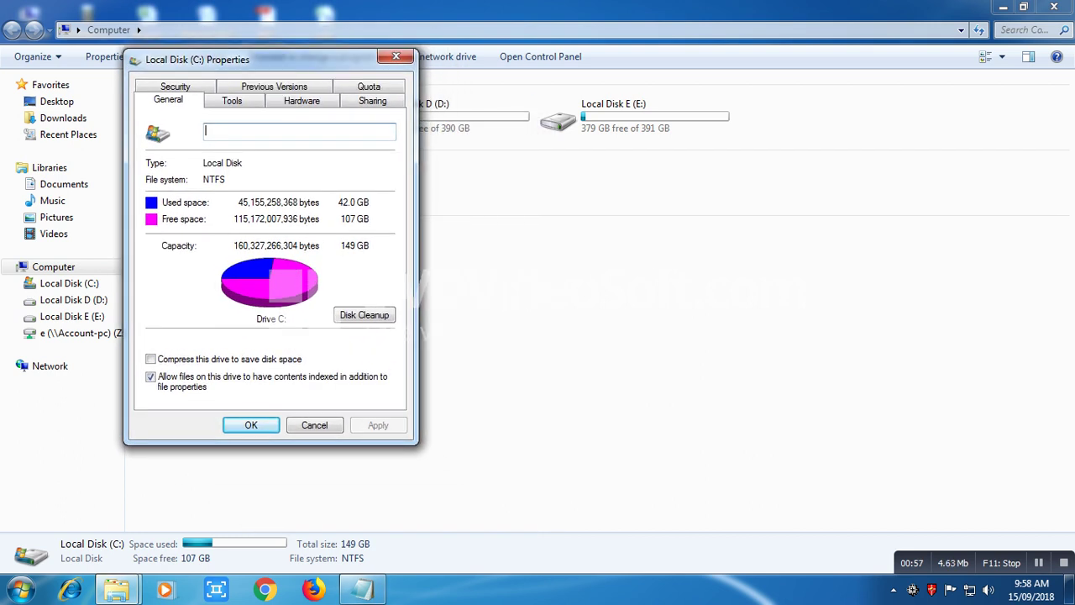
Highlight the line "4) Tools" in the Notepad notes and display the disk tools in the Local Disk (C:) properties
click(362, 590)
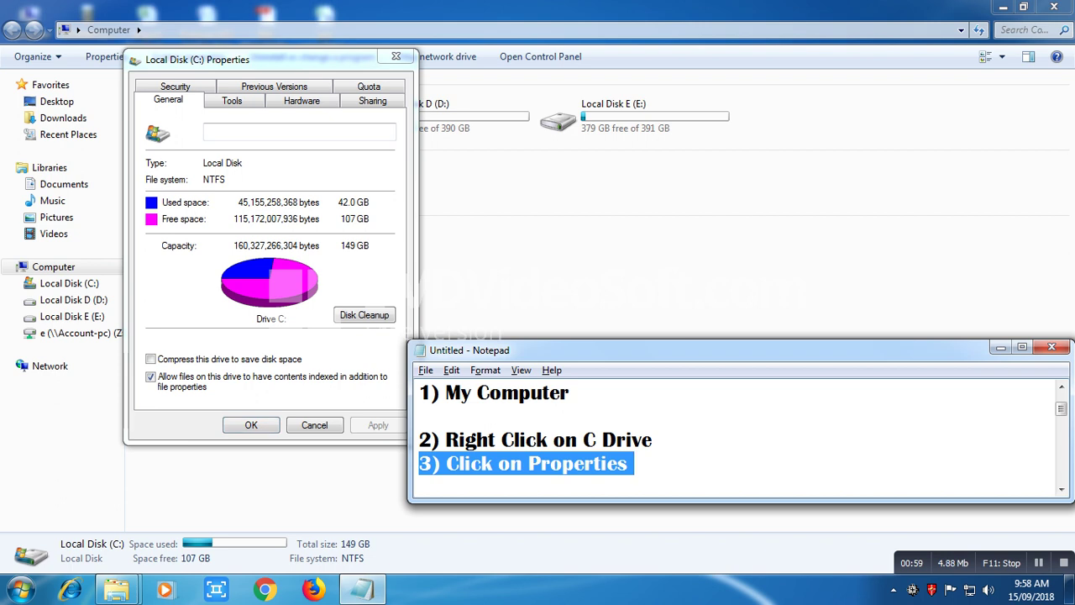
key(Down)
key(Down)
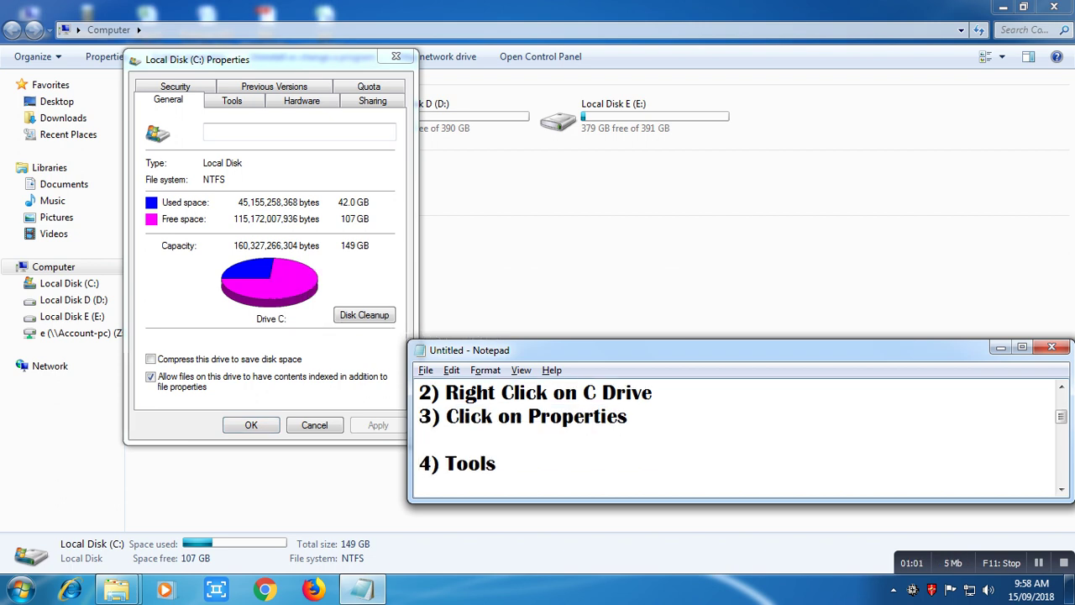
key(End)
key(shift+Left)
key(shift+Left)
key(shift+Left)
key(shift+Left)
key(shift+Left)
key(shift+Left)
key(shift+Left)
key(shift+Left)
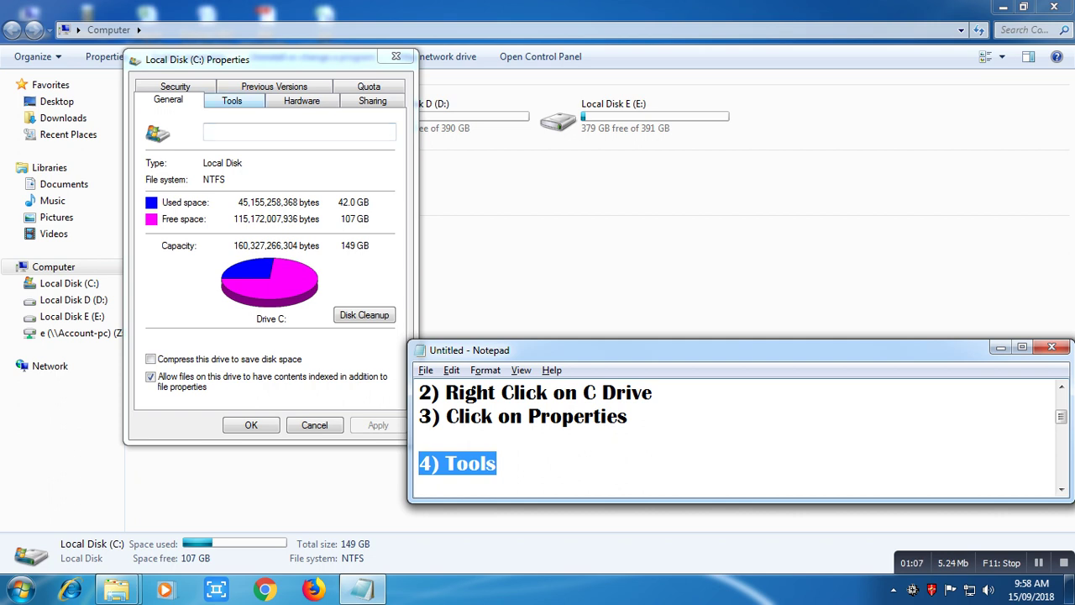
click(231, 100)
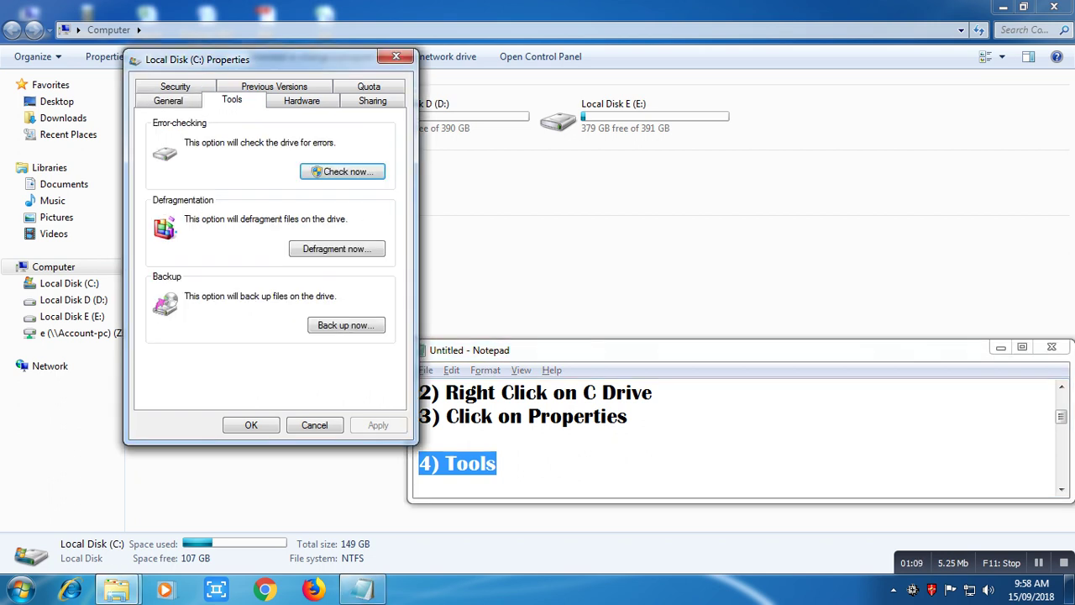
Highlight the line "5) Click on Check now box" in the Notepad notes
click(498, 464)
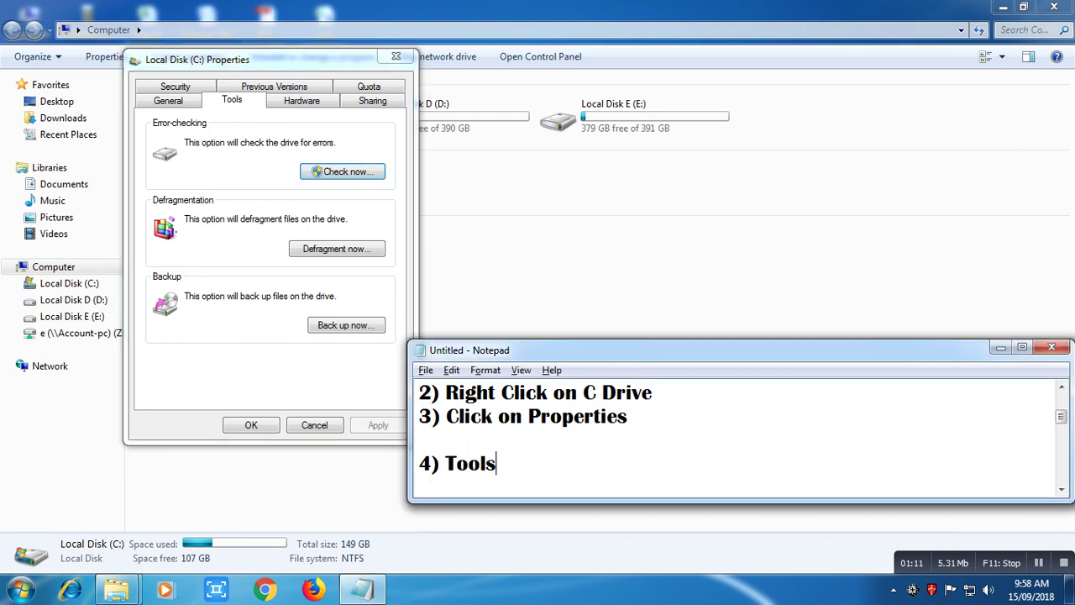
key(Down)
key(Down)
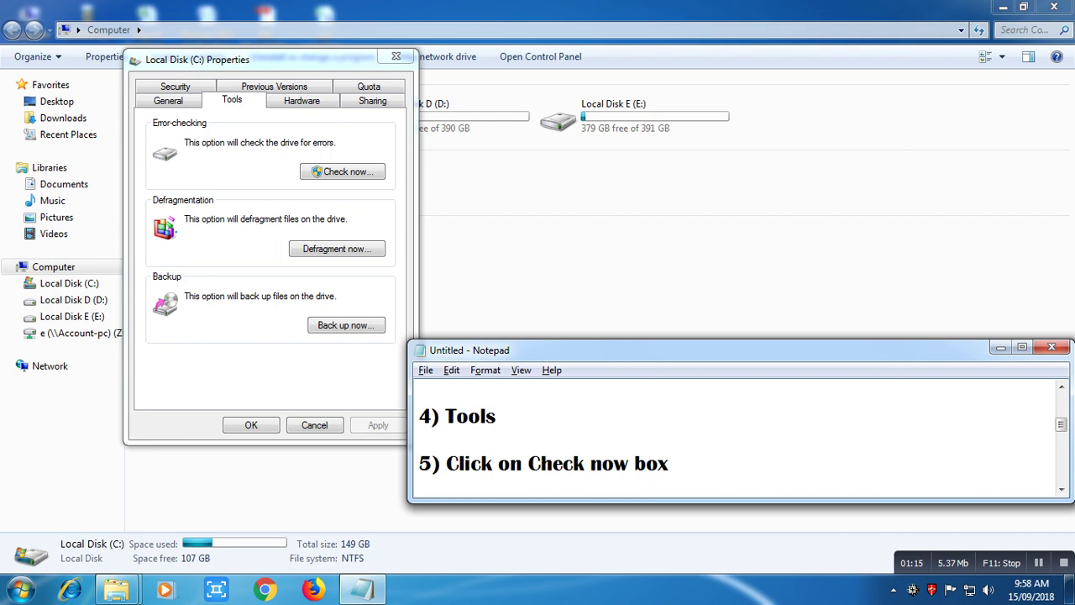
key(shift+Right)
key(shift+Right)
key(shift+Right)
key(shift+Right)
key(shift+Right)
key(shift+Right)
key(shift+Right)
key(shift+Right)
key(shift+Right)
key(shift+Right)
key(shift+Right)
key(shift+Right)
key(shift+Right)
key(shift+Right)
key(shift+Right)
key(shift+Right)
key(shift+Right)
key(shift+Right)
key(shift+Right)
key(shift+Right)
key(shift+Right)
key(shift+Right)
key(shift+Right)
key(shift+Right)
key(shift+Right)
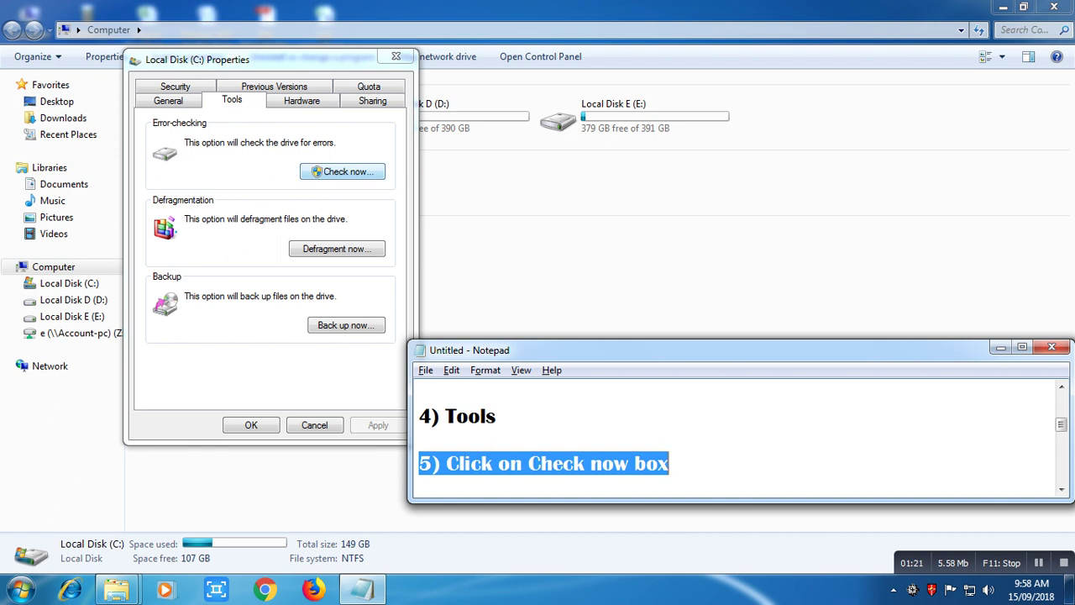
Open the error-checking options for Local Disk (C:) and move the Check Disk dialog off the notes
click(342, 172)
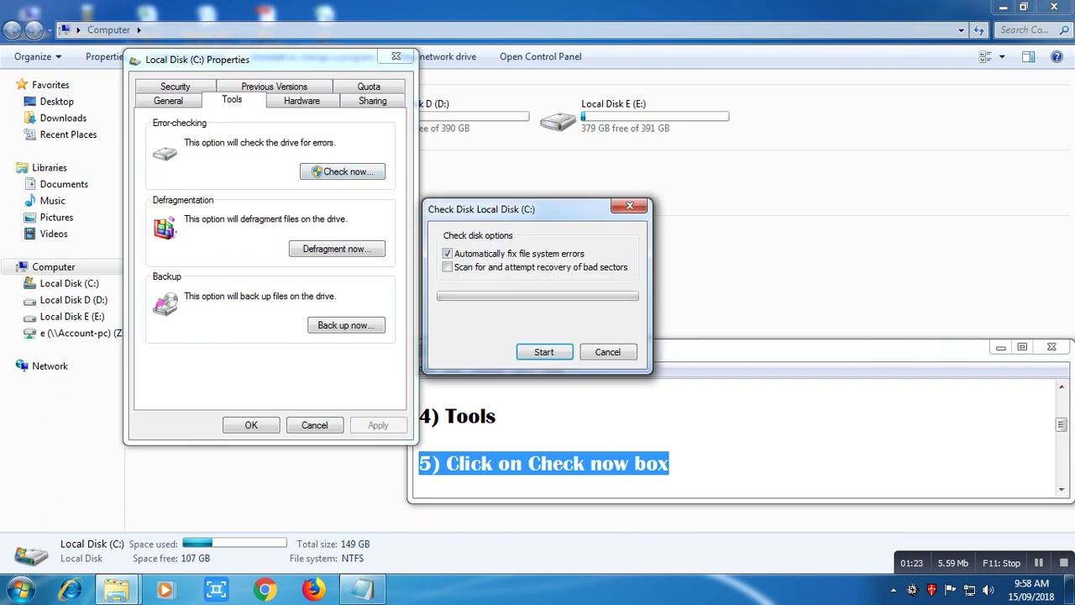
drag(504, 209, 519, 73)
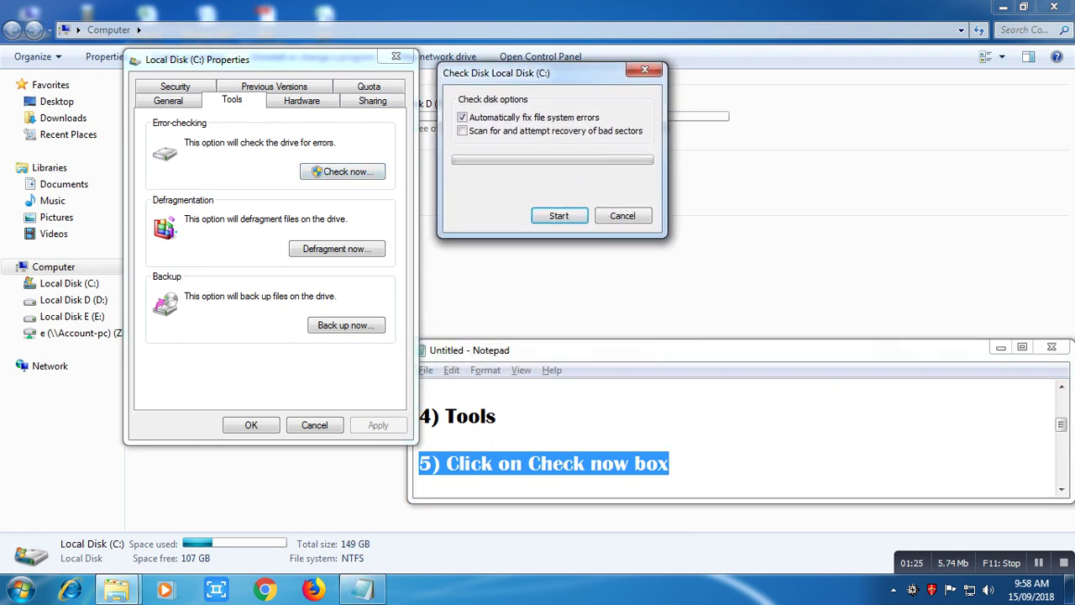
Highlight the line "6) check box Scan for attempt recovery of bad sectors" in the Notepad notes
click(670, 463)
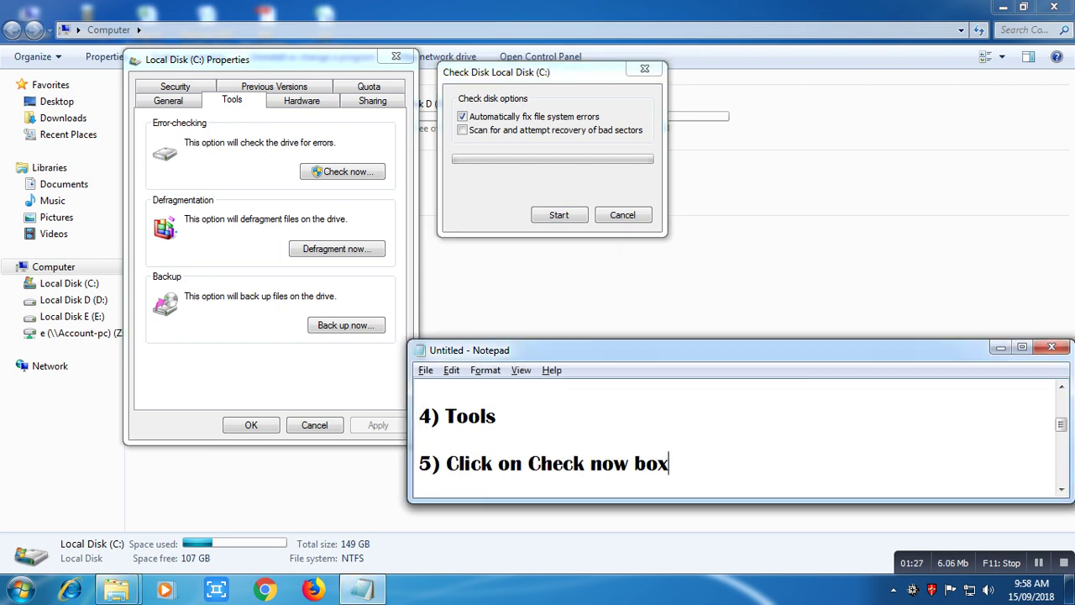
key(Return)
text(6) check box Scan for attempt recovery of bad sectors)
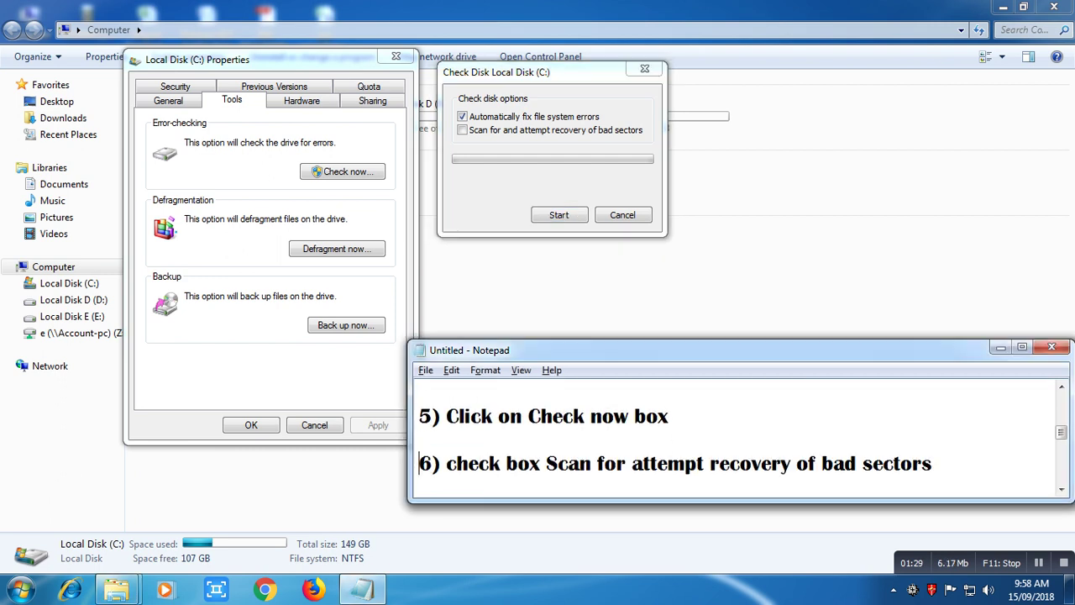
drag(420, 463, 932, 463)
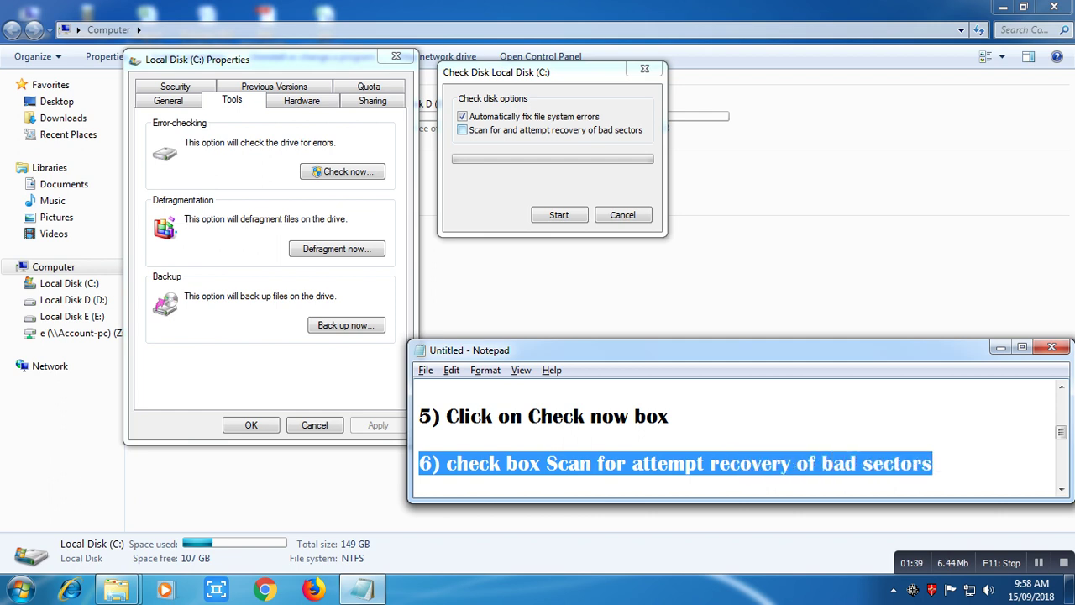
Enable "Scan for and attempt recovery of bad sectors" for the C: disk check and reposition the Check Disk dialog
click(462, 129)
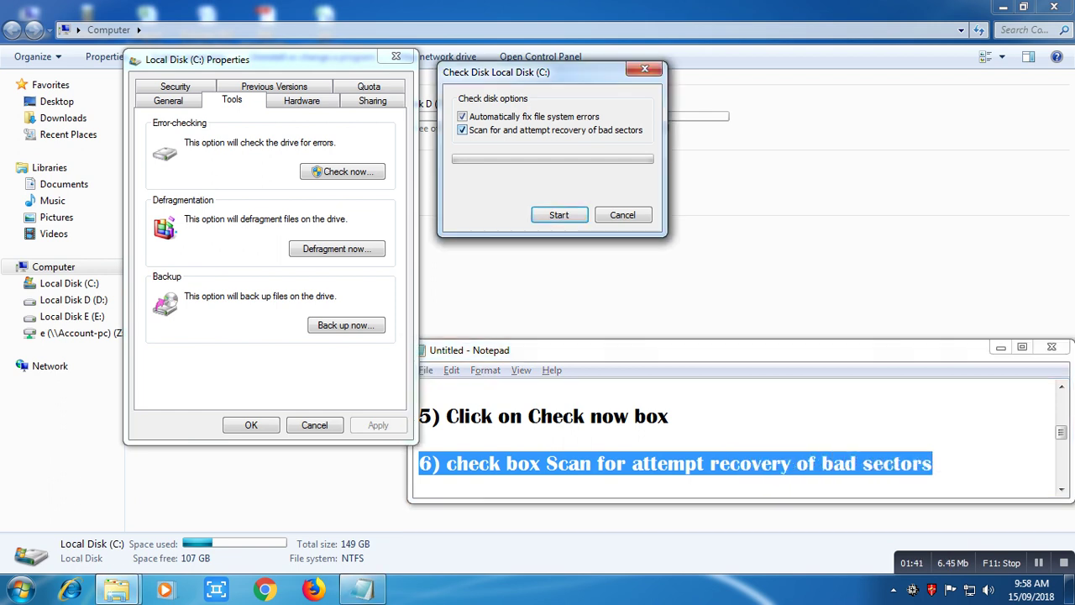
drag(521, 72, 520, 109)
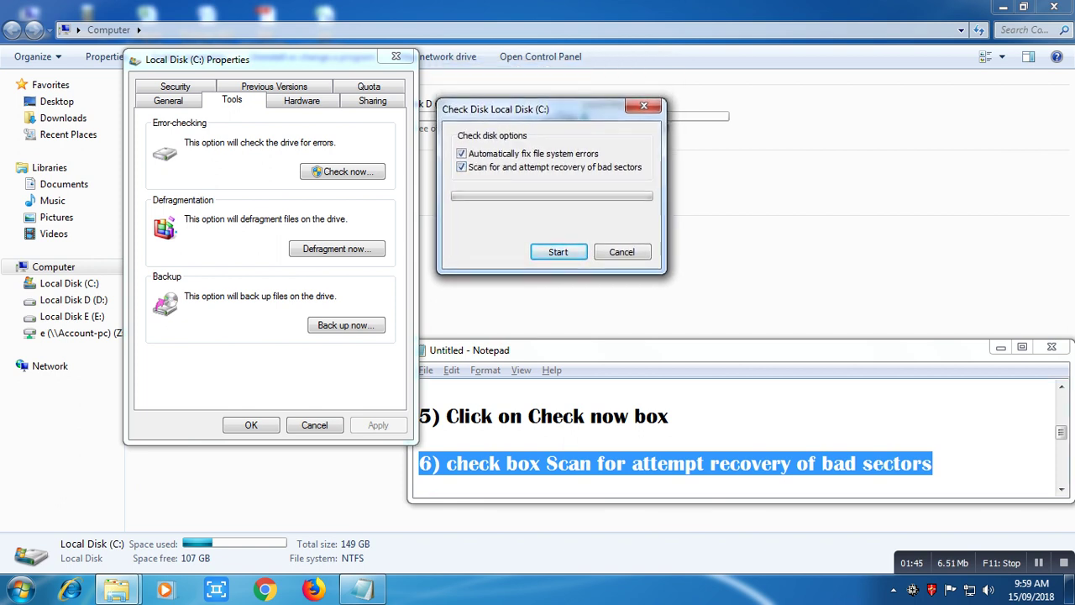
Highlight the line "7) CLick on Start" in the Notepad notes
click(934, 464)
key(Return)
key(Return)
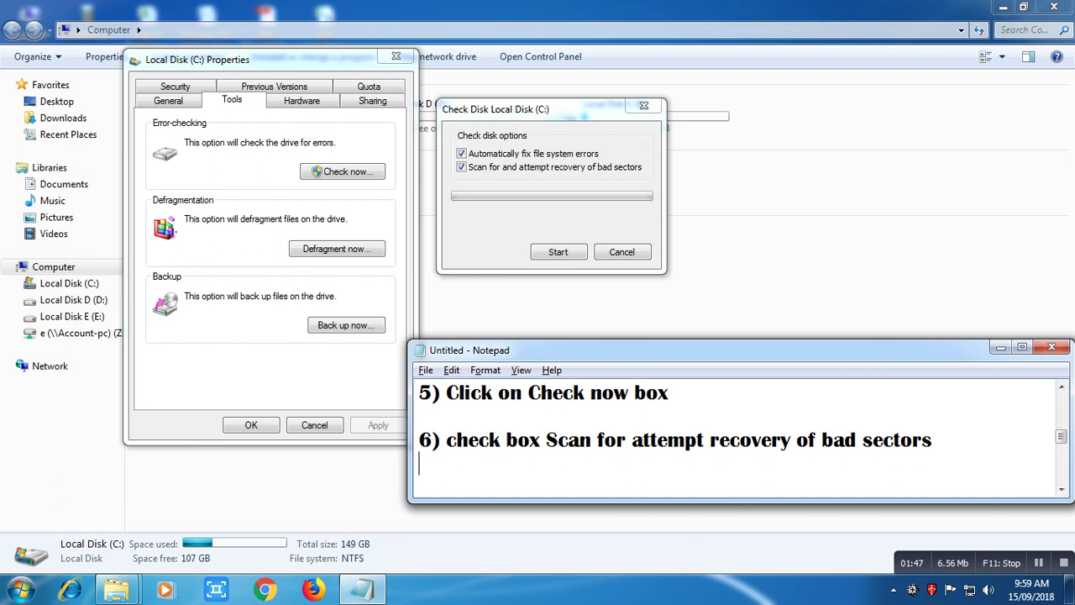
text(7) CLick on Start)
key(Return)
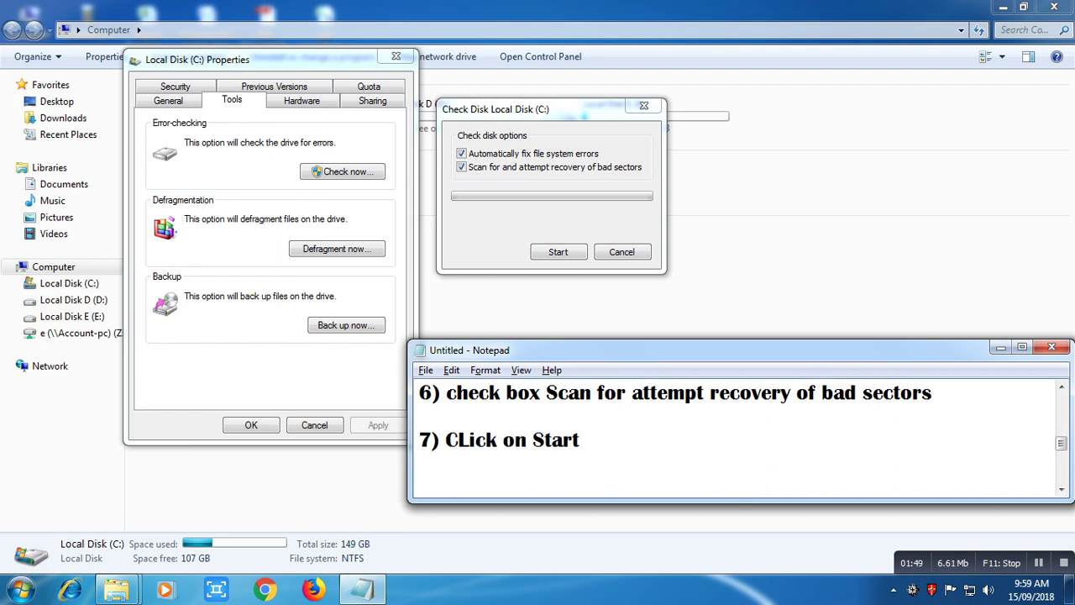
drag(420, 439, 580, 440)
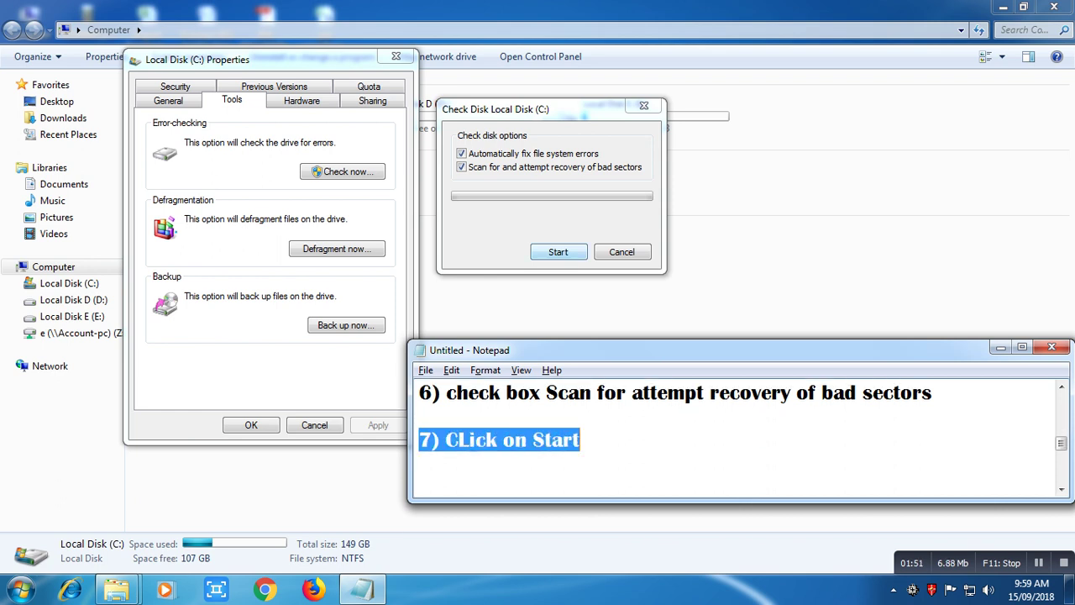
Start the disk check on Local Disk (C:) and move the resulting message window clear of the notes
click(559, 252)
drag(437, 208, 439, 103)
Add the line "8) Click on Schedule disk check" below the "7) CLick on Start" line in the notes
click(580, 440)
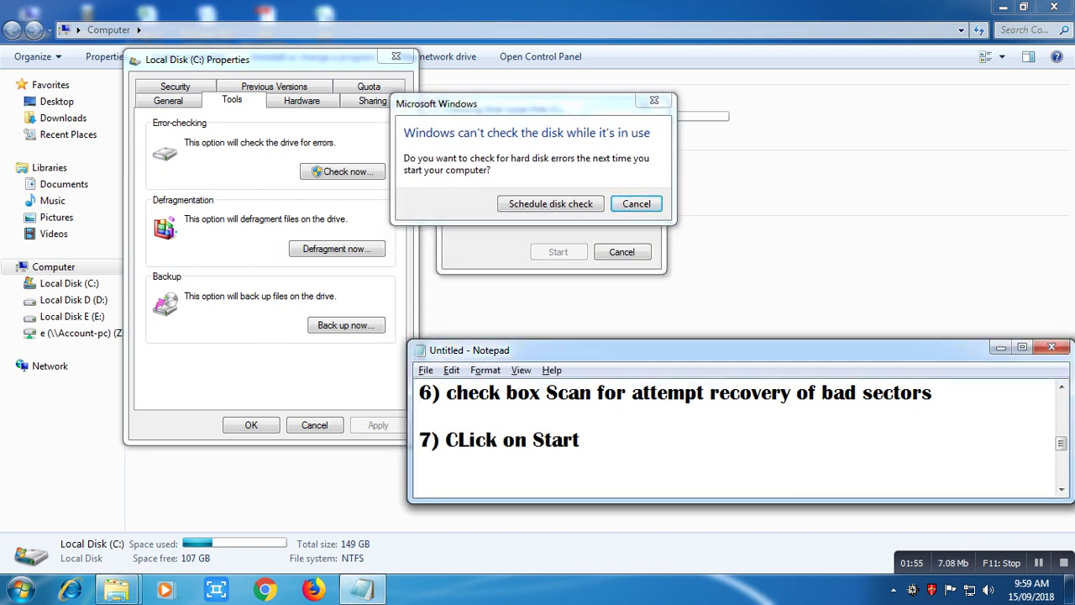
key(Return)
key(Return)
text(8) Click on Schedule disk check)
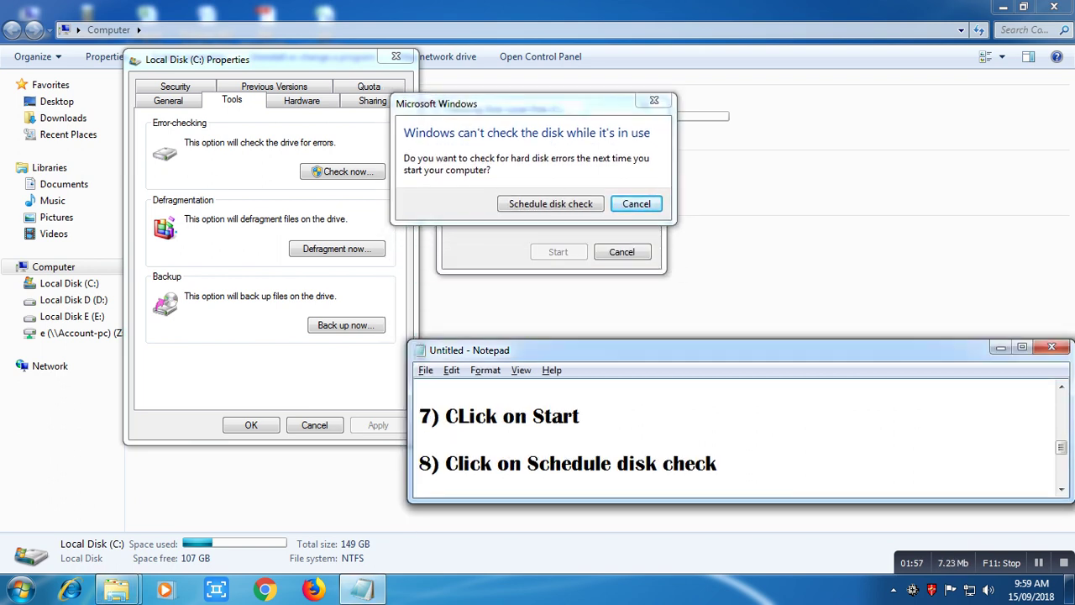
Highlight "Click on Schedule disk check" in the notes and schedule the C: disk check for the next computer start
drag(445, 462, 717, 463)
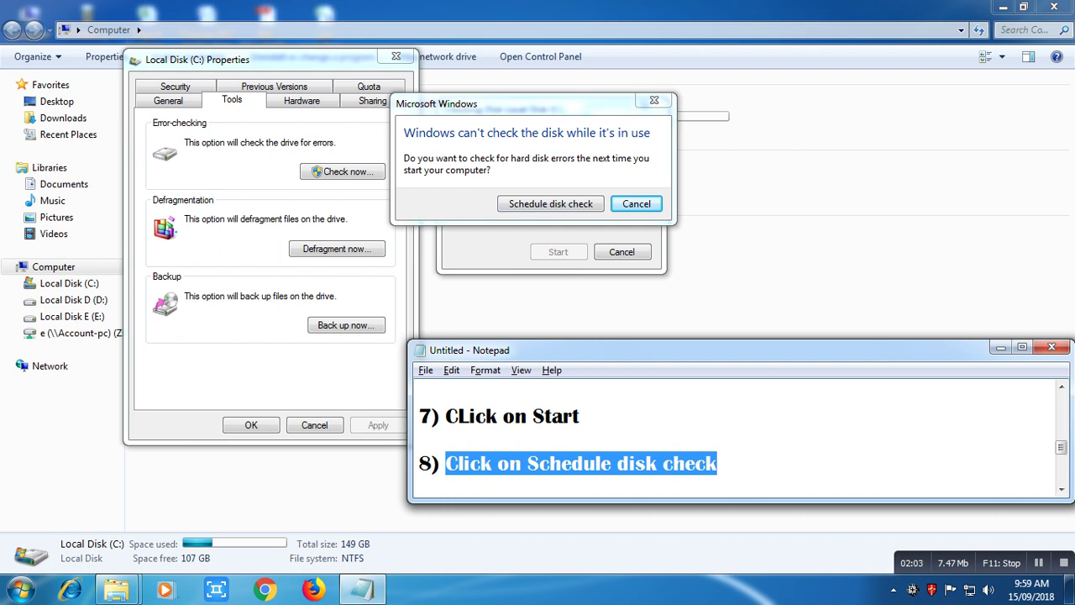
click(550, 203)
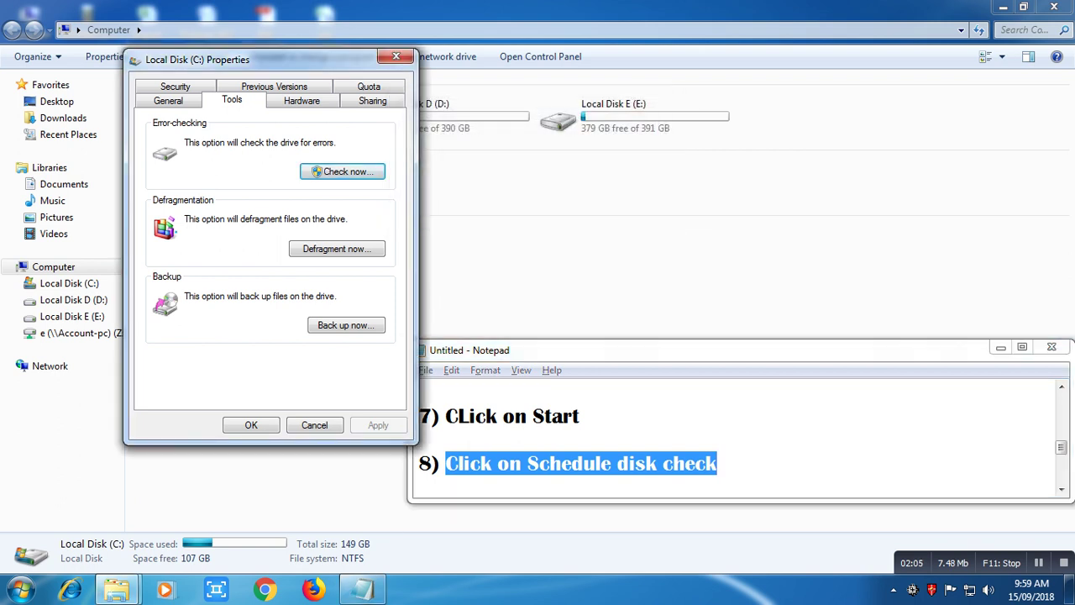
Highlight "after that restart your computer" in instruction 9 of the notes
click(718, 463)
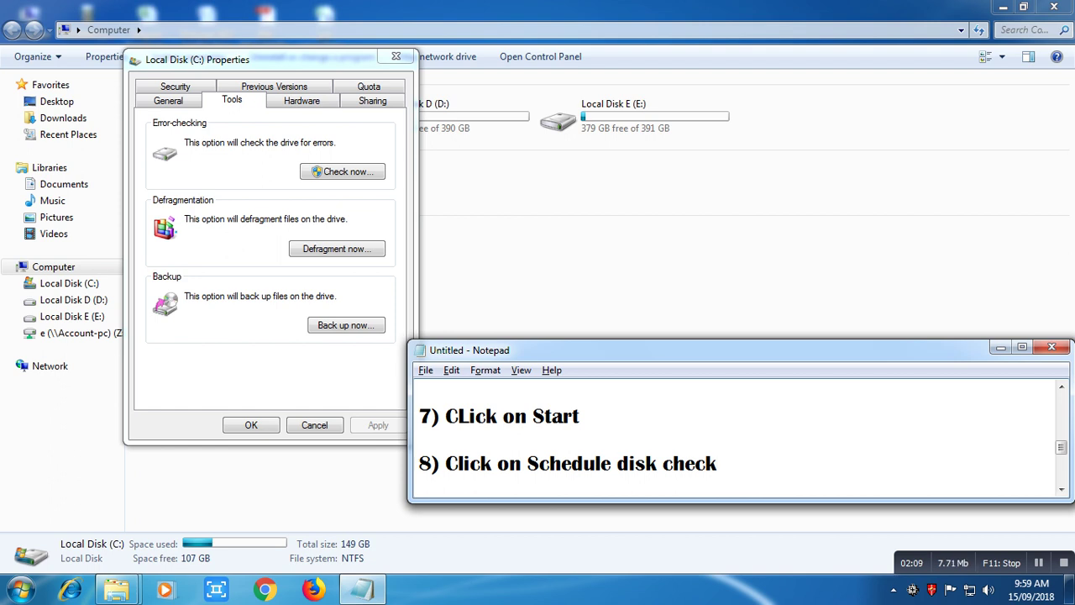
key(Down)
scroll(739, 436, down, 1)
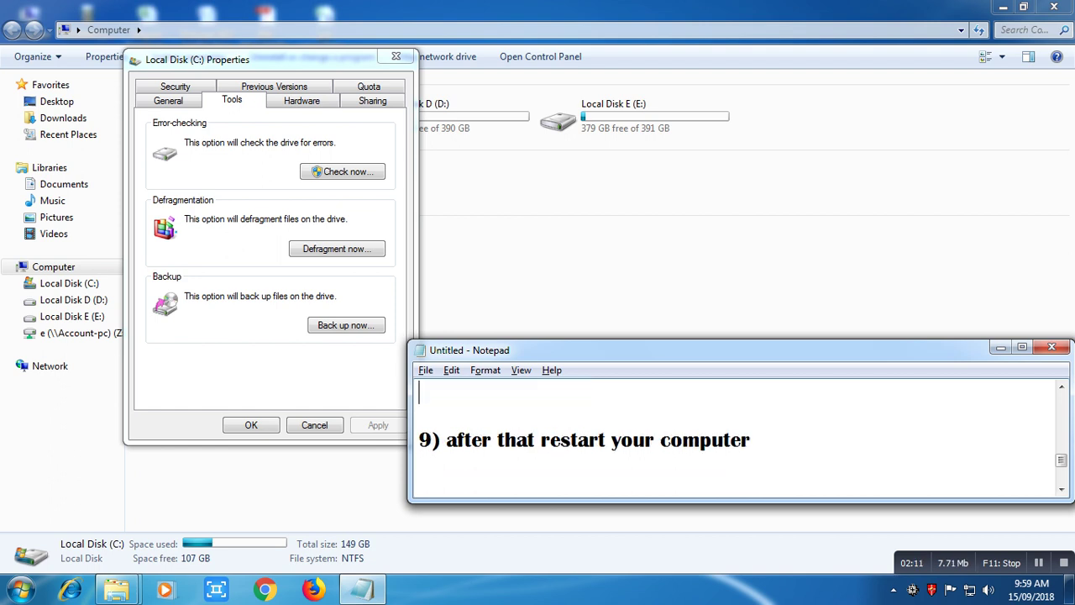
drag(750, 439, 446, 439)
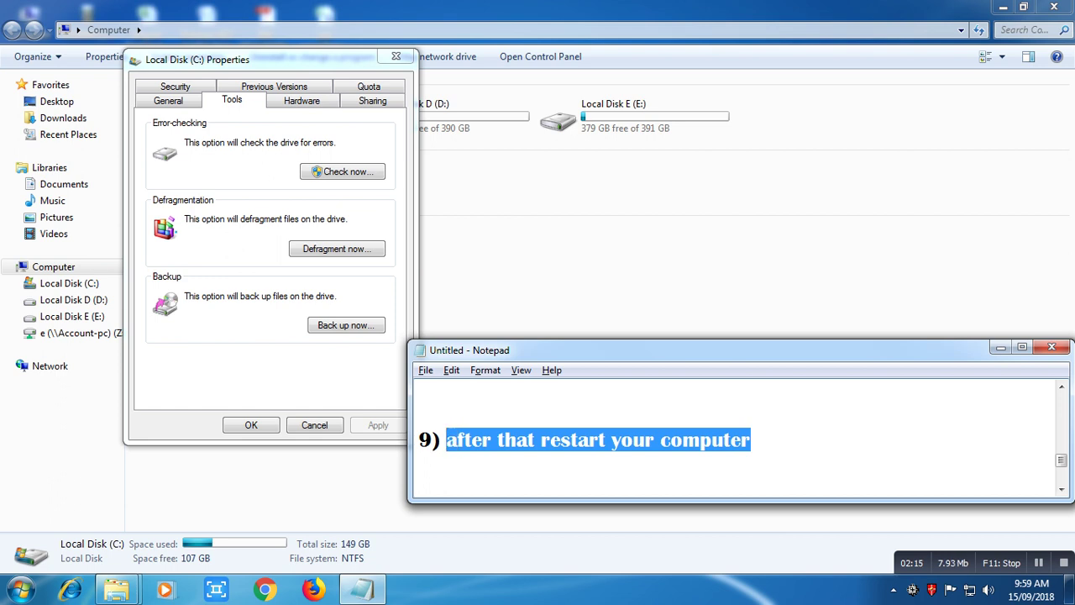
Add "press ok" on the empty line above instruction 9 in the notes
click(419, 392)
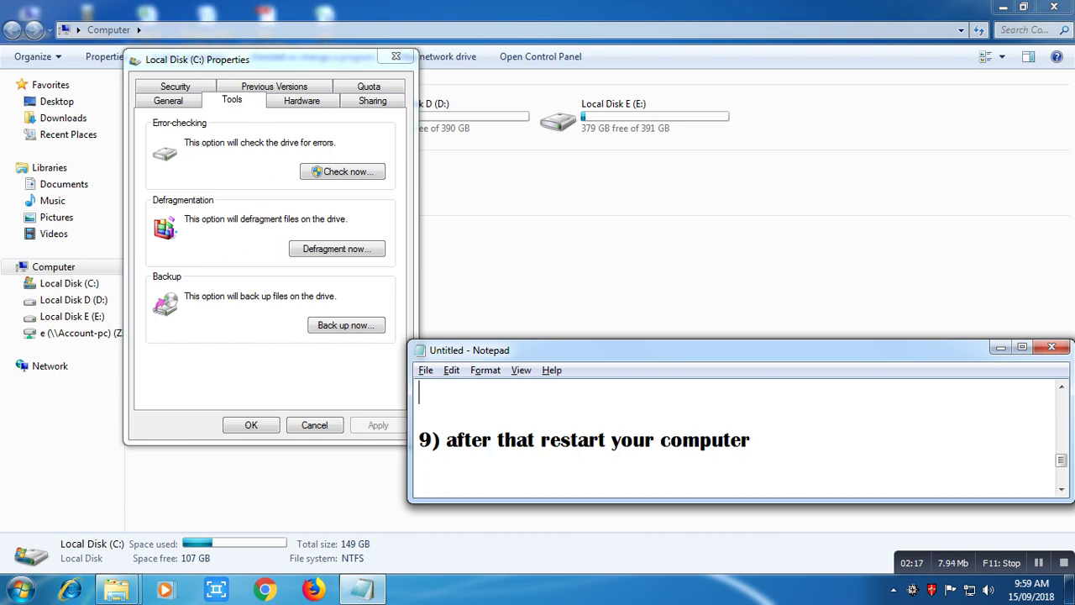
scroll(740, 432, up, 1)
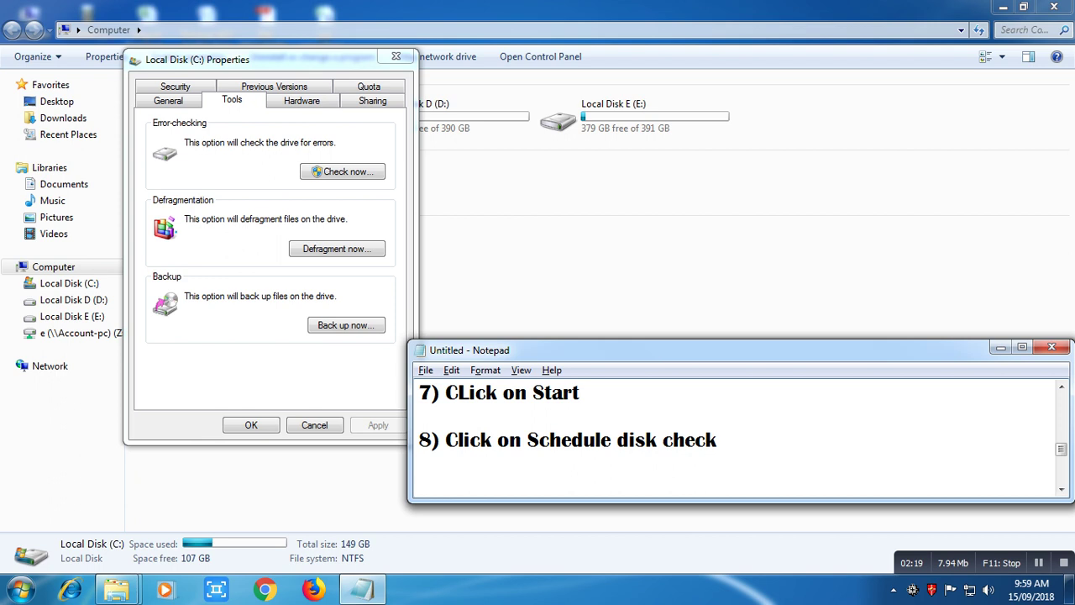
scroll(740, 433, down, 1)
text(press ok)
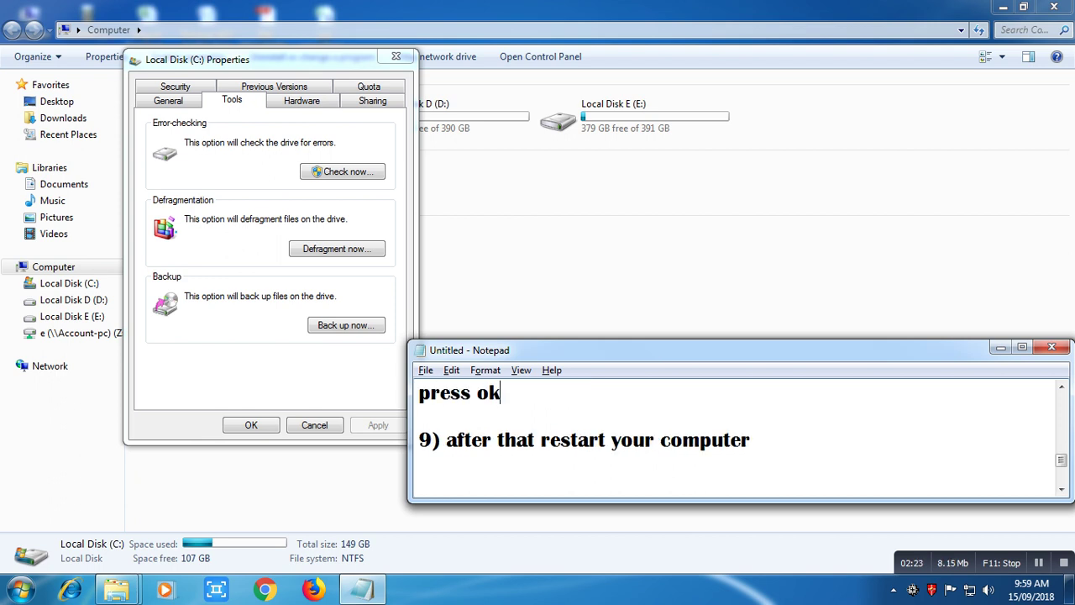
Move the Local Disk (C:) Properties dialog over the drive list and close it with OK
drag(201, 59, 531, 11)
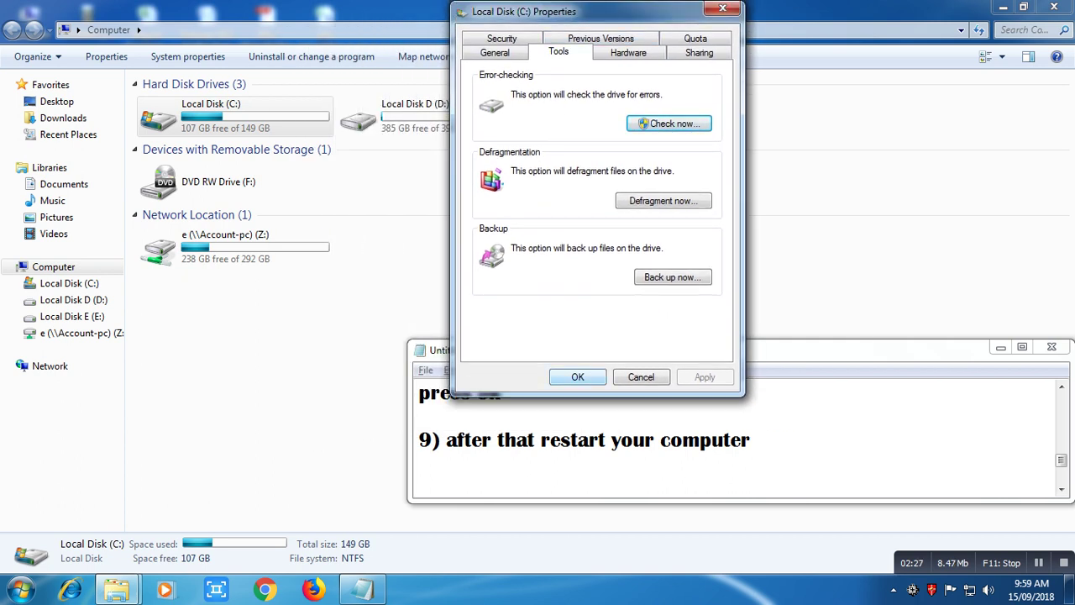
key(Return)
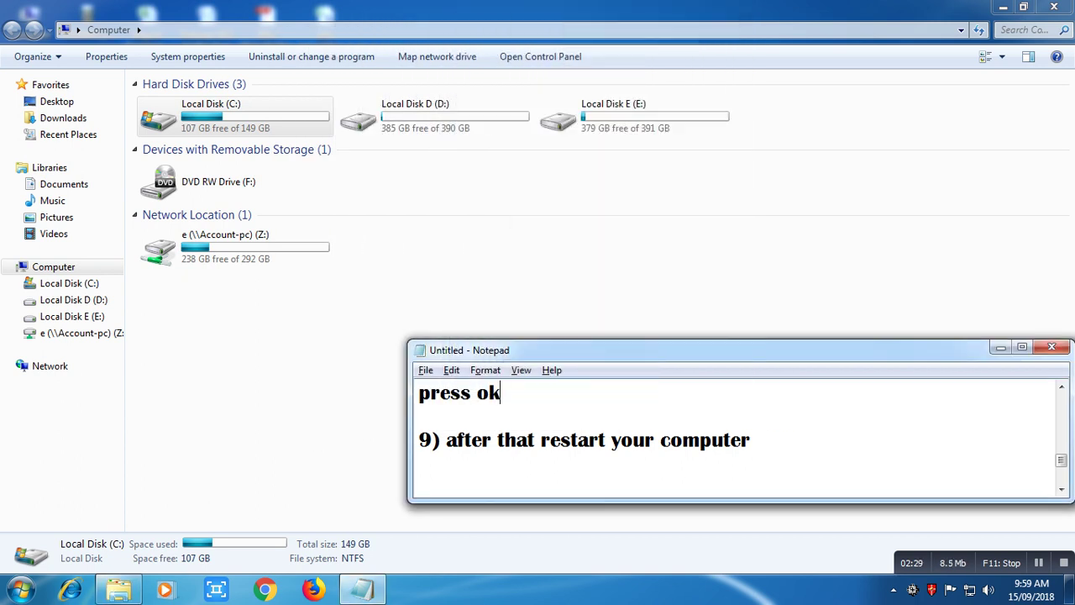
Highlight instruction 9 about restarting and the closing note "Its take 20 to 30 minite after that your pc hanging problem resolved"
drag(418, 439, 750, 439)
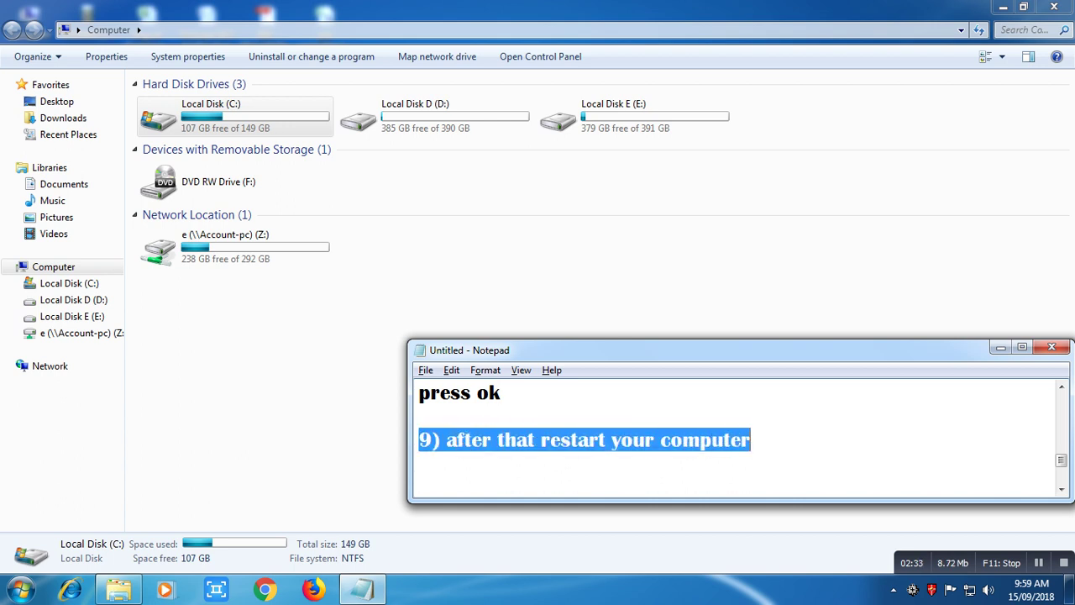
scroll(739, 428, down, 3)
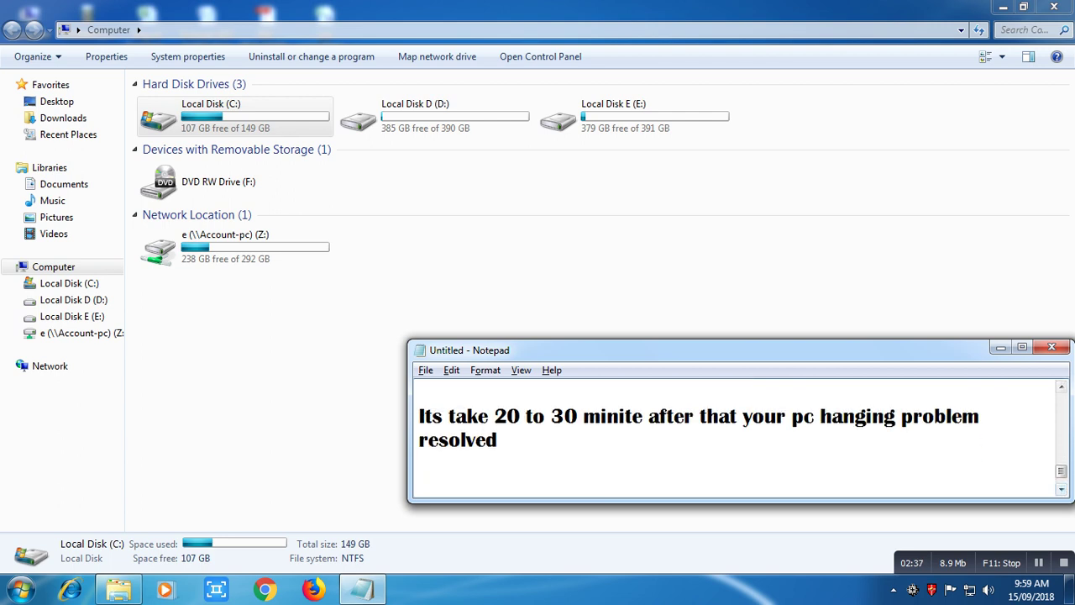
drag(418, 416, 504, 439)
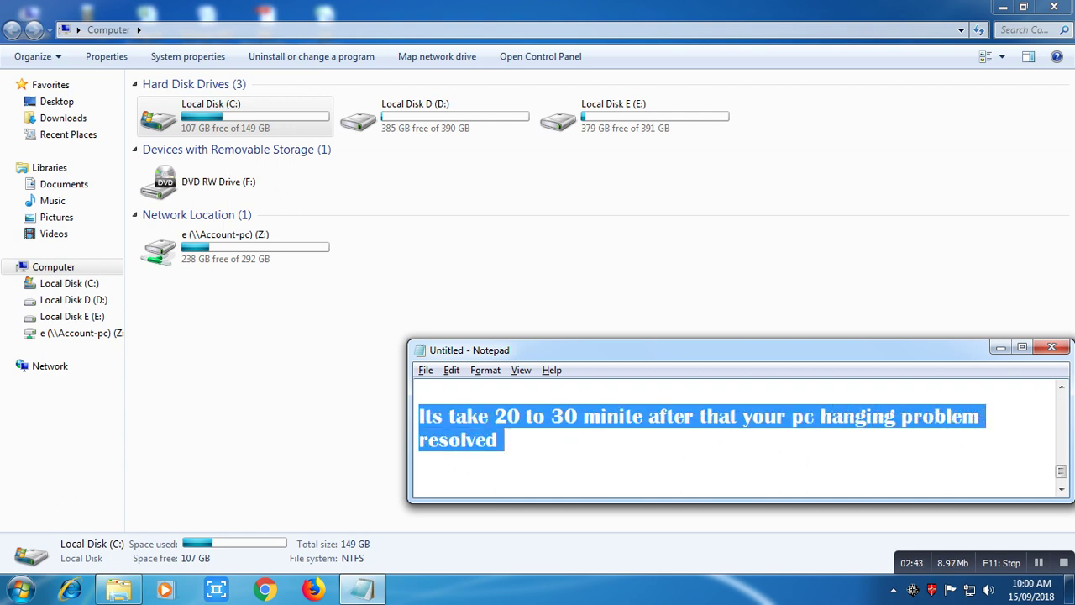
Insert the line "your all bad error recover after this process" above the note about the 20 to 30 minute duration
click(419, 392)
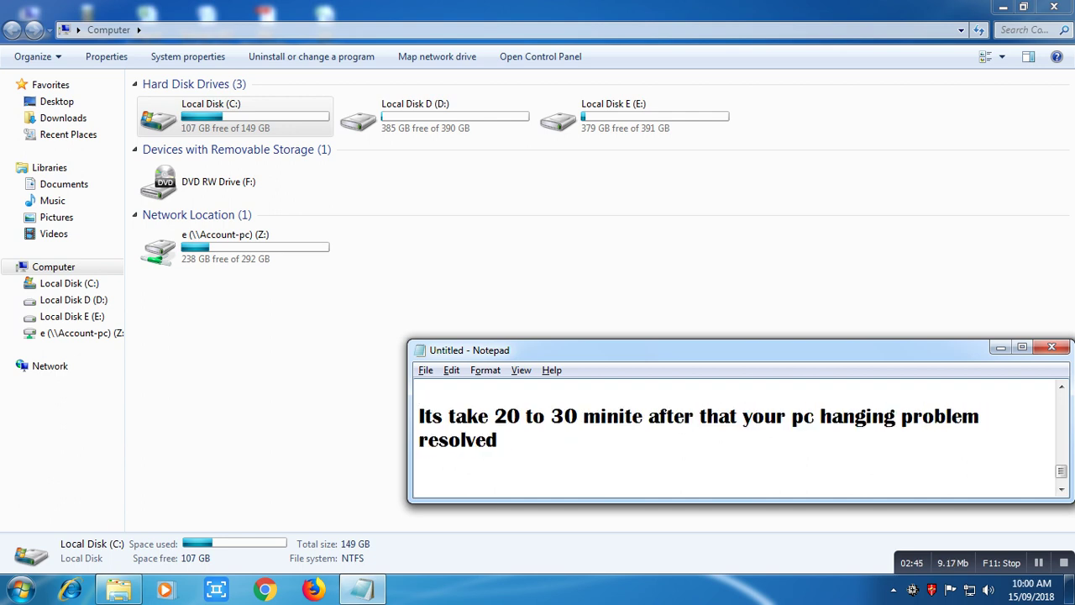
key(Return)
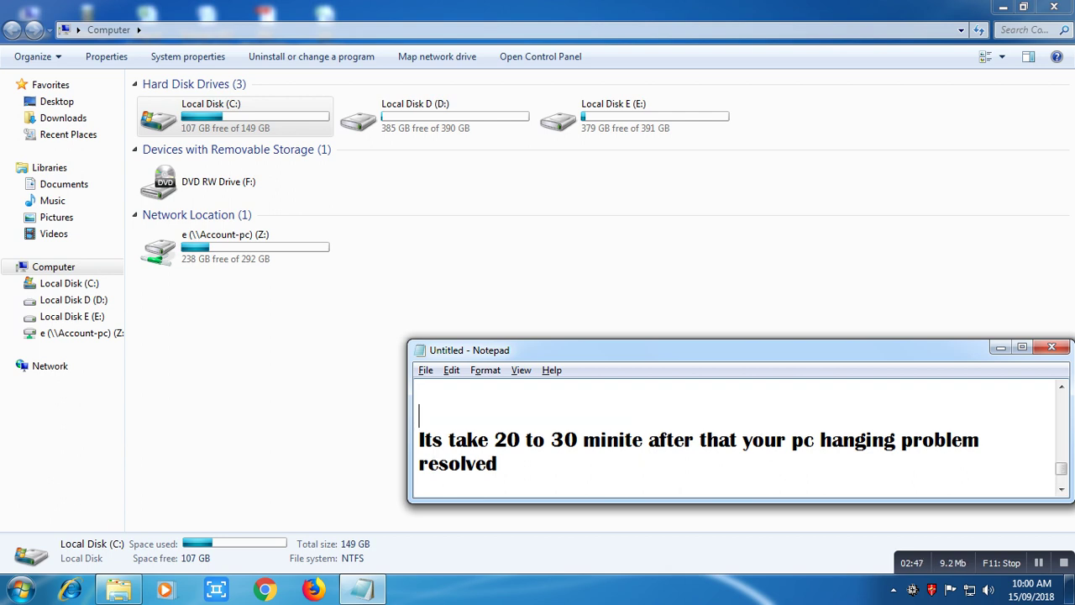
text(your )
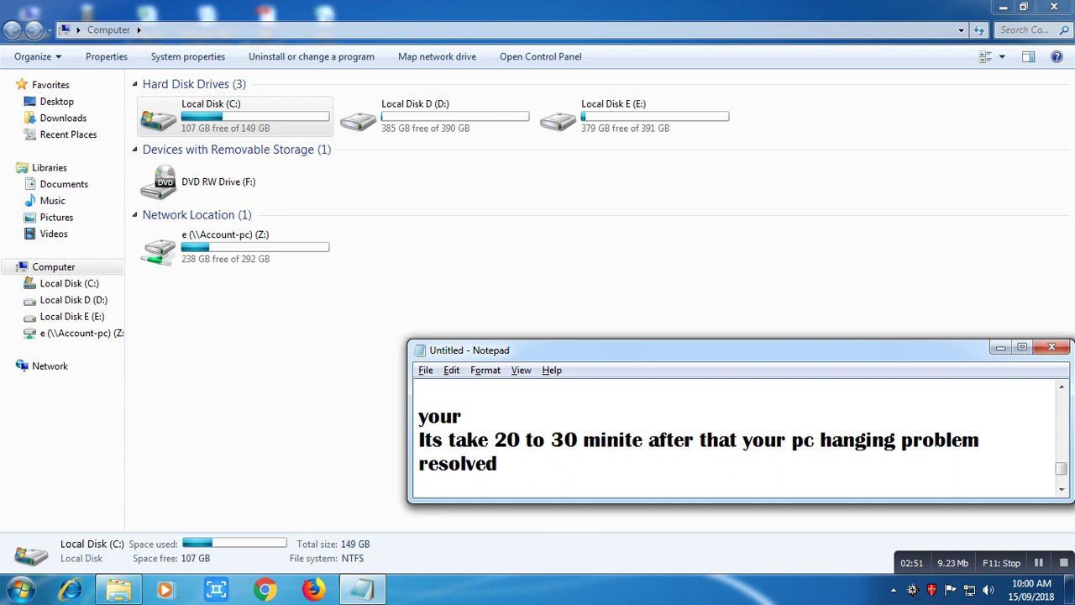
text(all bad r)
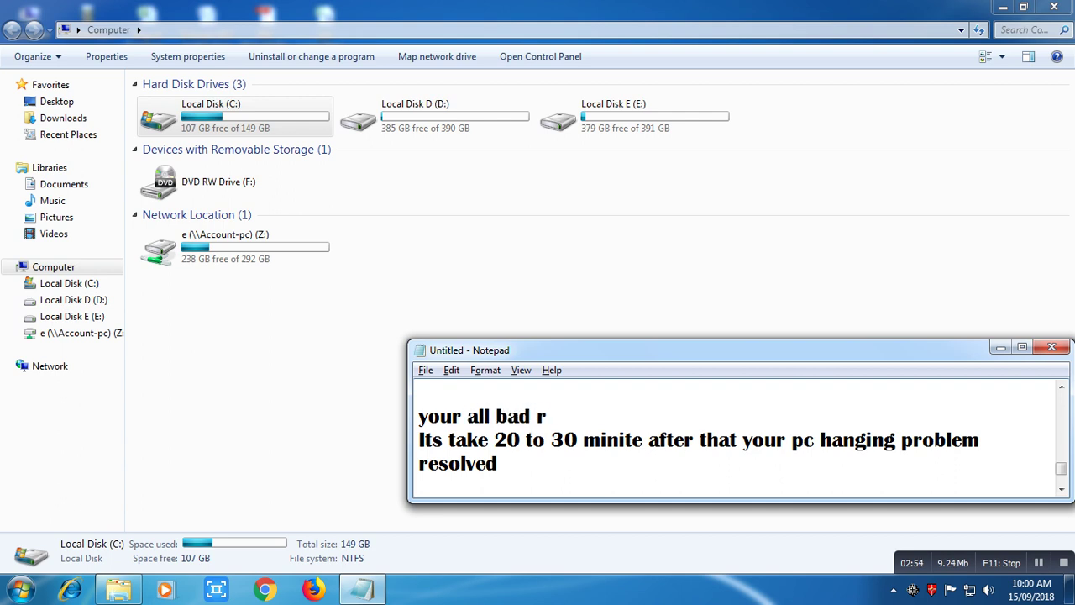
key(BackSpace)
text(error recover)
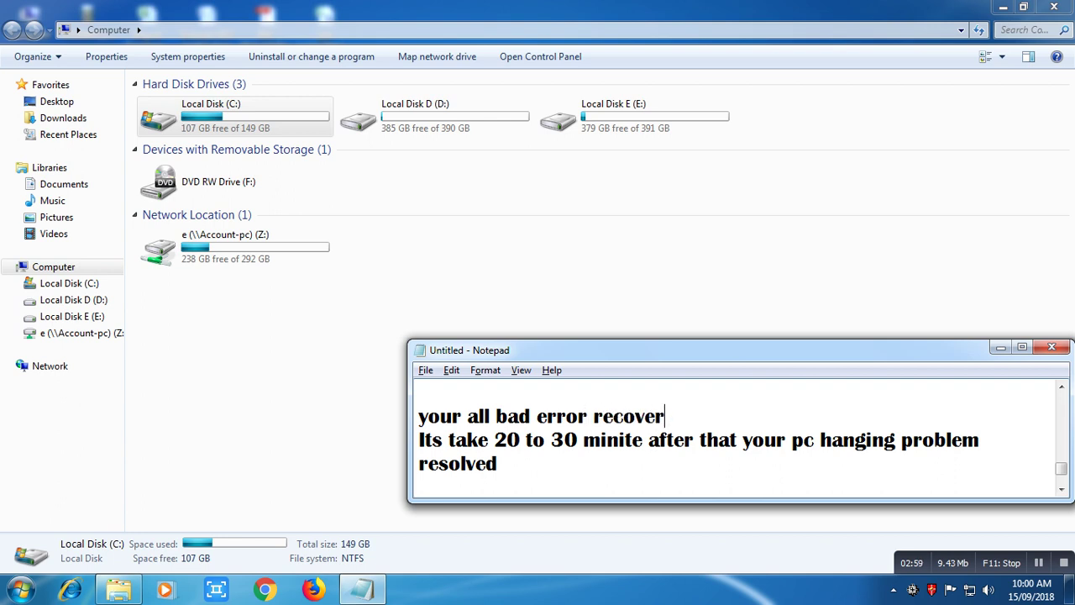
text( after)
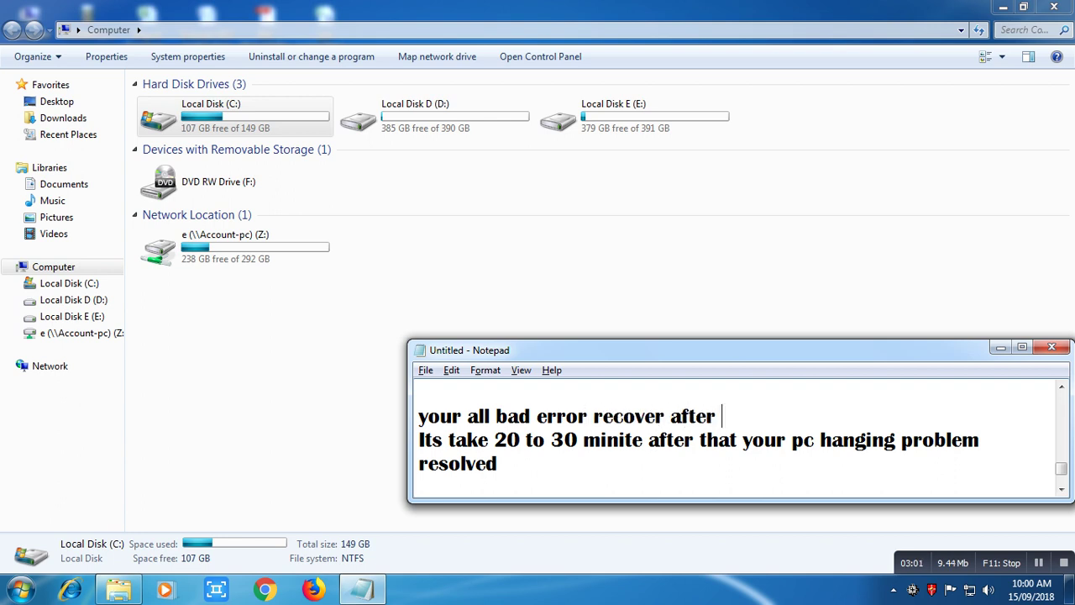
text( this pr)
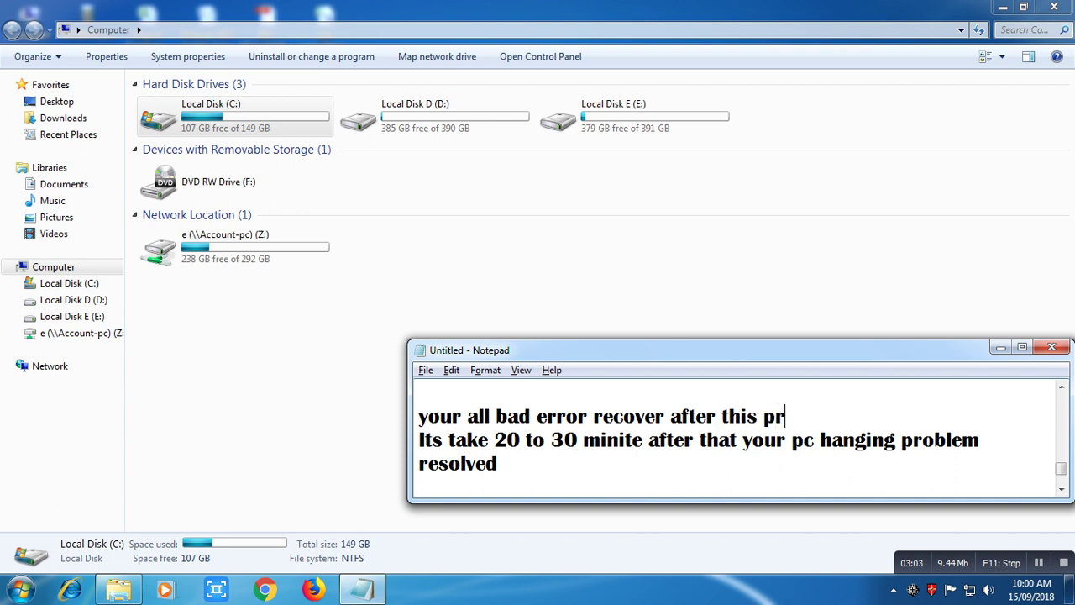
text(ocess)
Add the line "For more this types of video" below "Thanks" at the end of the notes, leaving one blank line between
scroll(743, 433, down, 1)
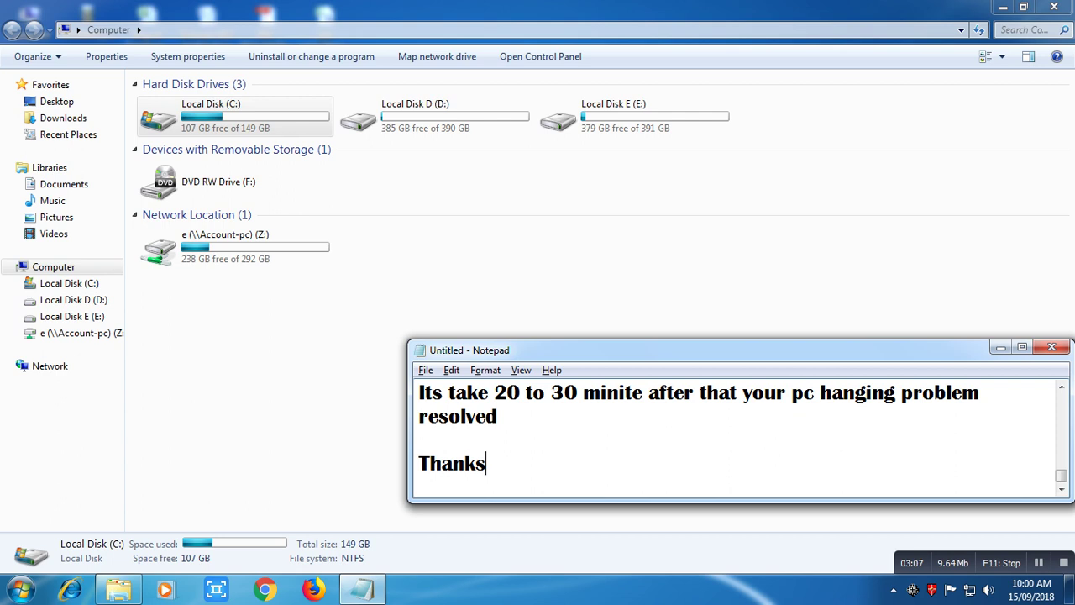
key(Return)
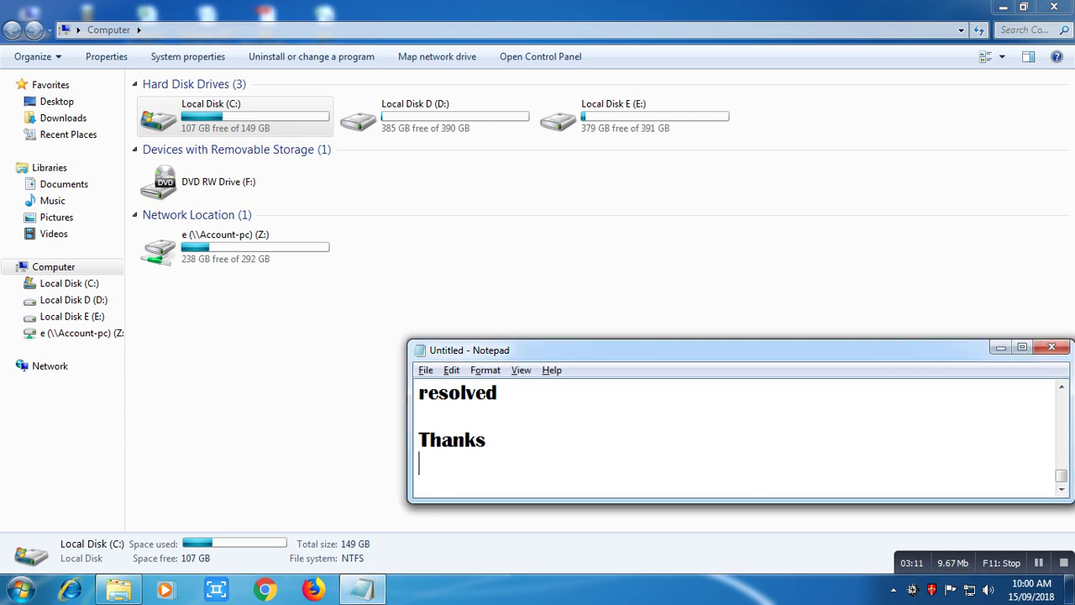
key(Return)
text(For)
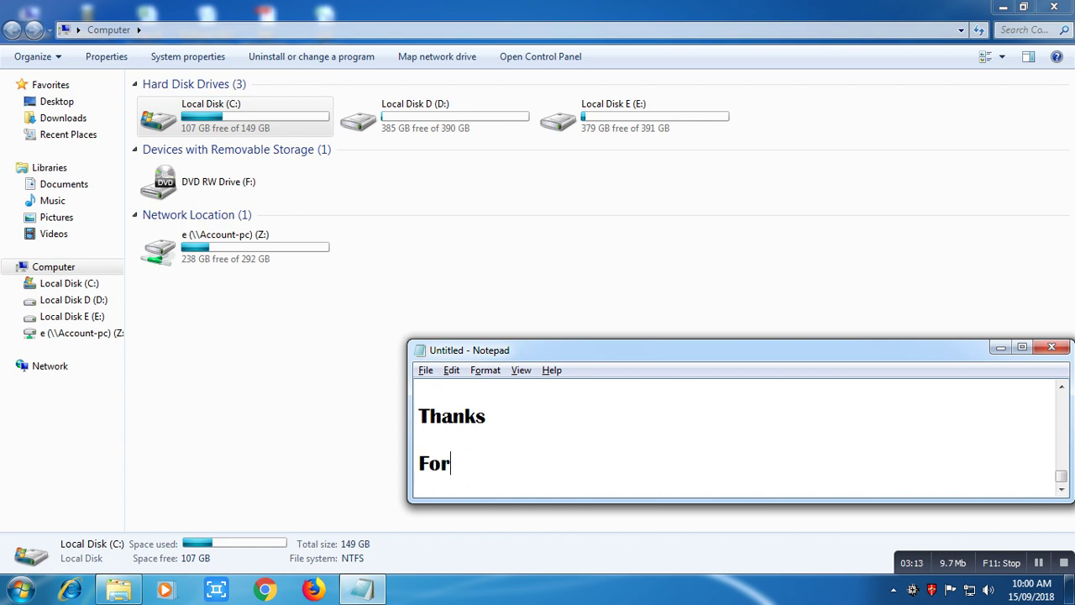
text( more this )
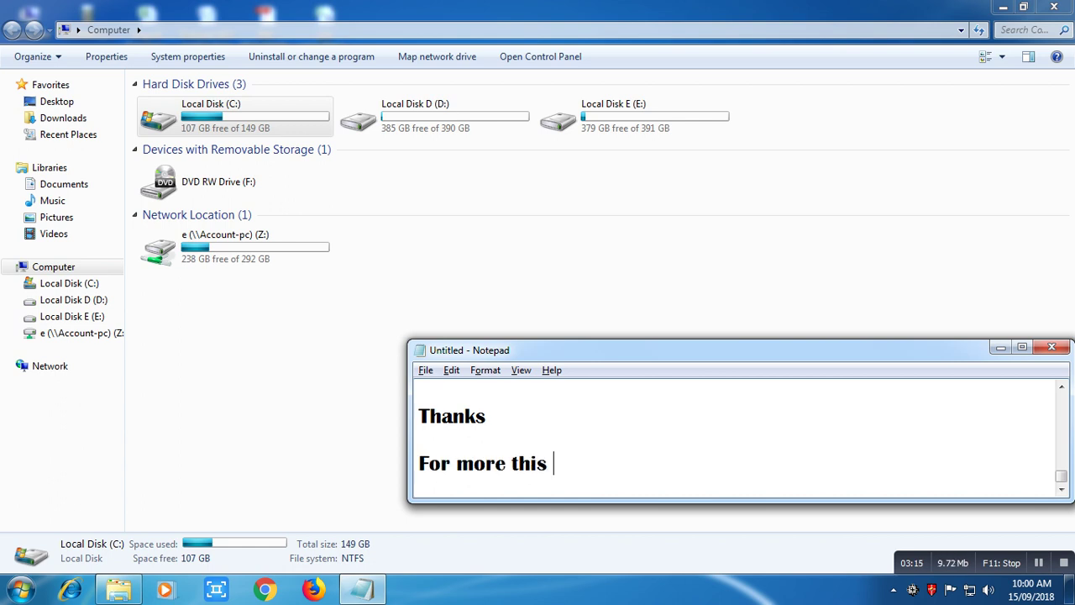
text(types of )
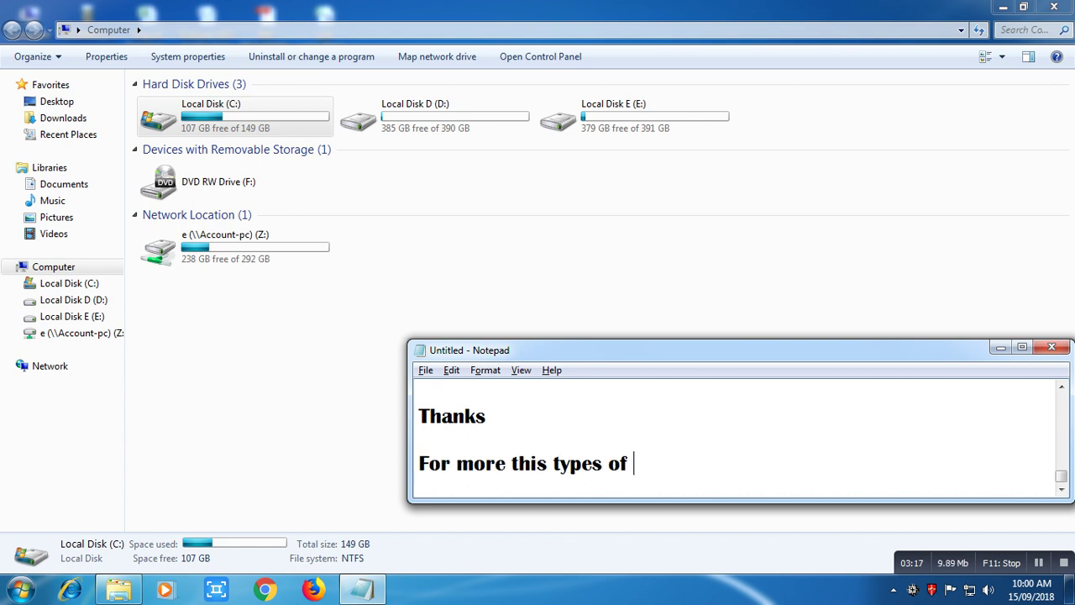
text(vide)
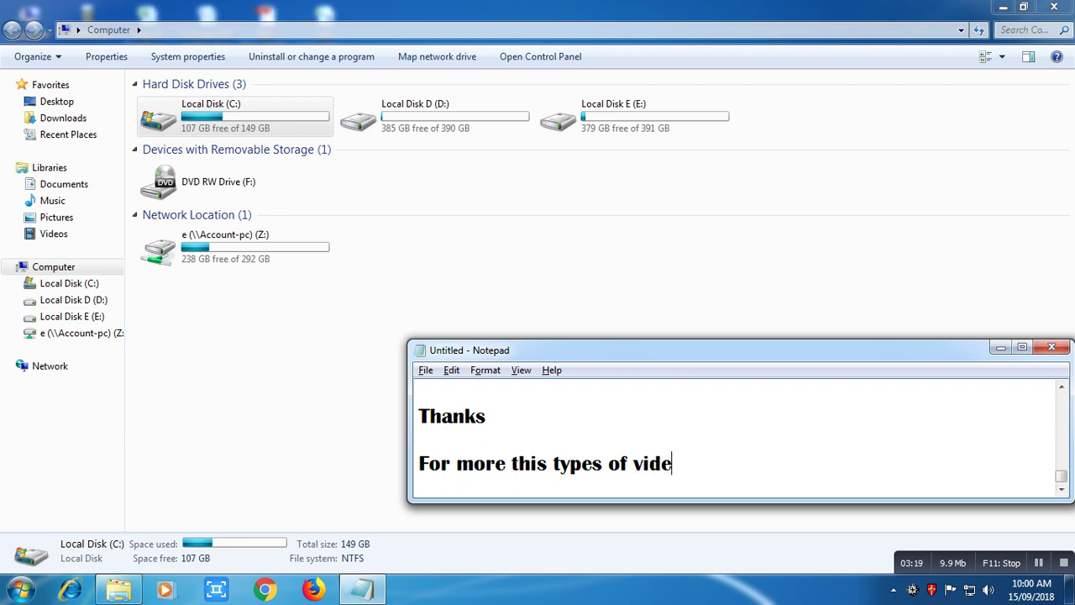
text(so)
key(BackSpace)
key(BackSpace)
text(o)
Add "subscribe my channel" on the line below "For more this types of video", followed by a blank line
key(Return)
text(s)
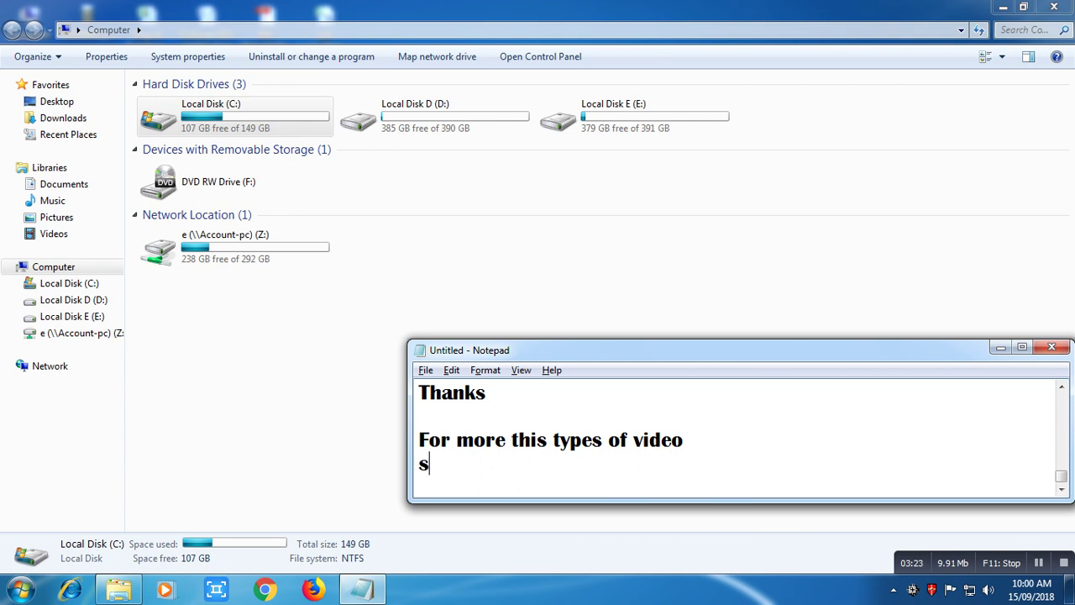
text(ubscribe m)
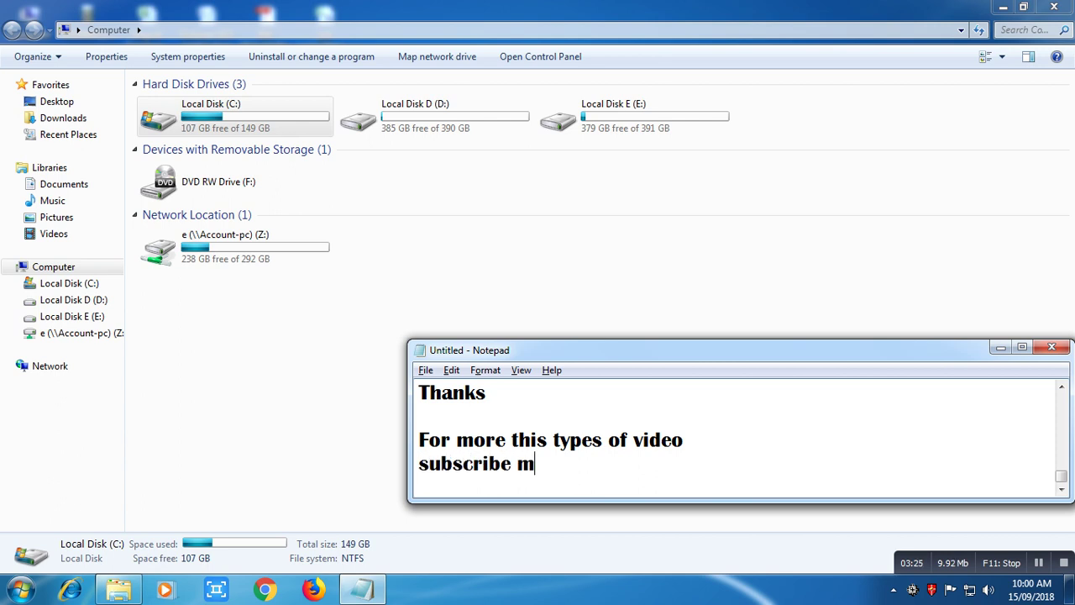
text(y channel)
key(Return)
key(Return)
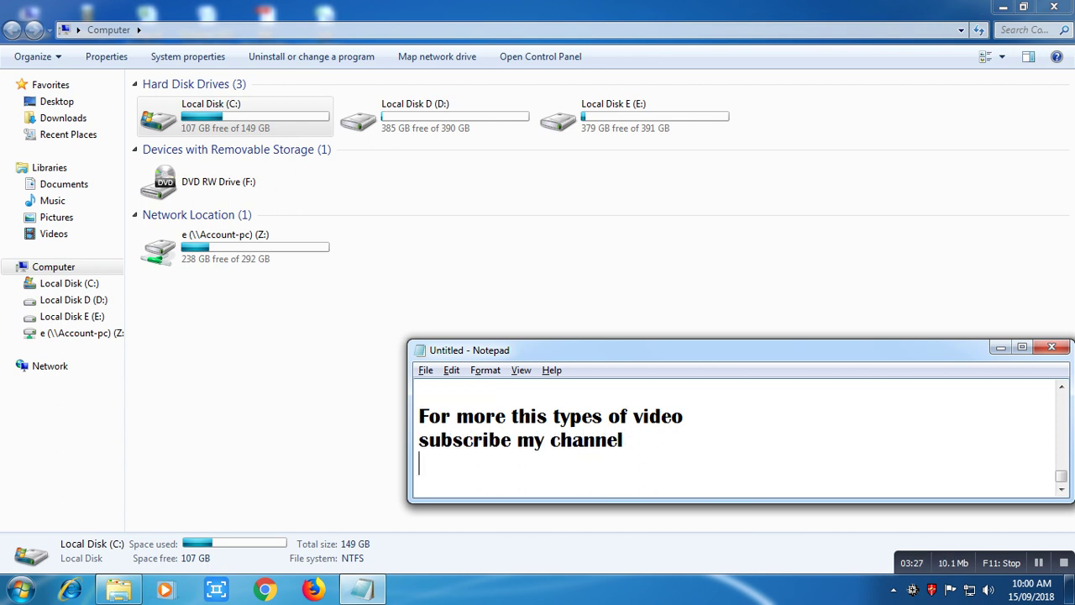
End the notes with "Thanks again" and the channel name "Mr A VLOG" on the line below it
text(Tnkas)
key(BackSpace)
key(BackSpace)
key(BackSpace)
key(BackSpace)
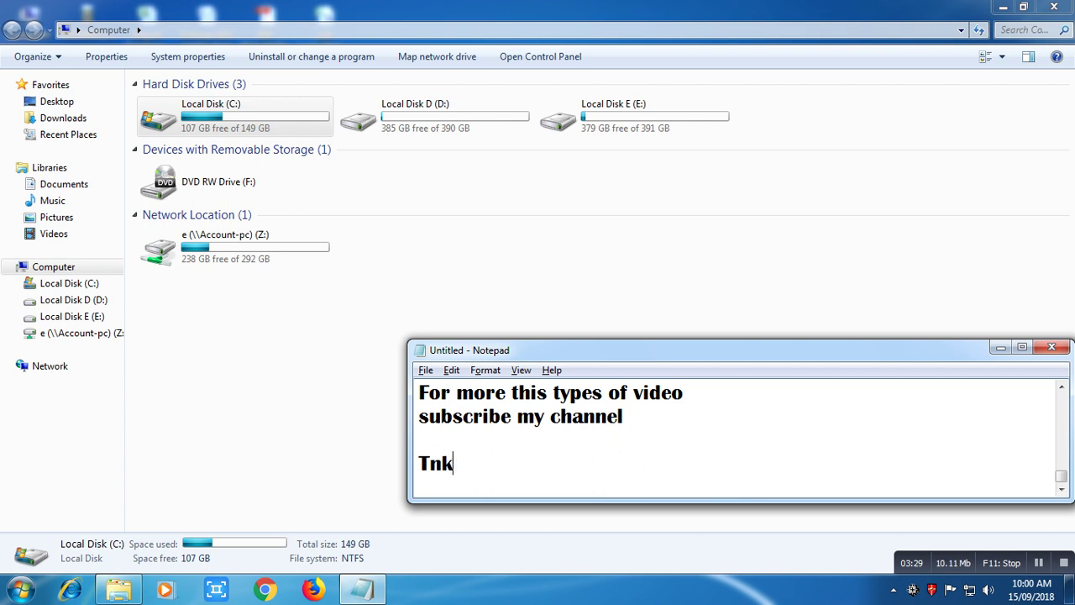
text(hanks a)
text(gain)
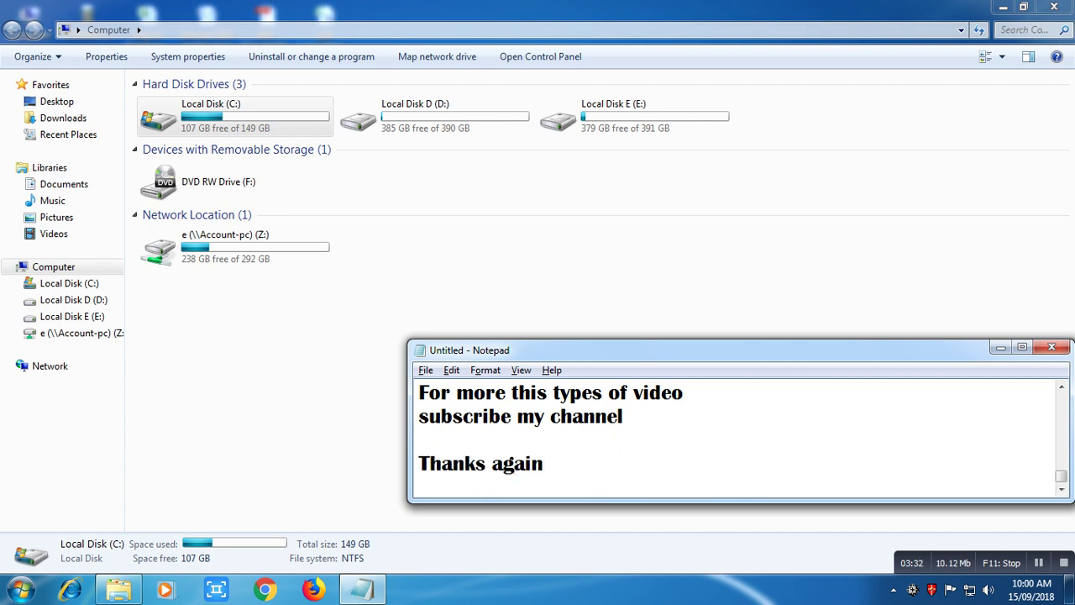
key(Return)
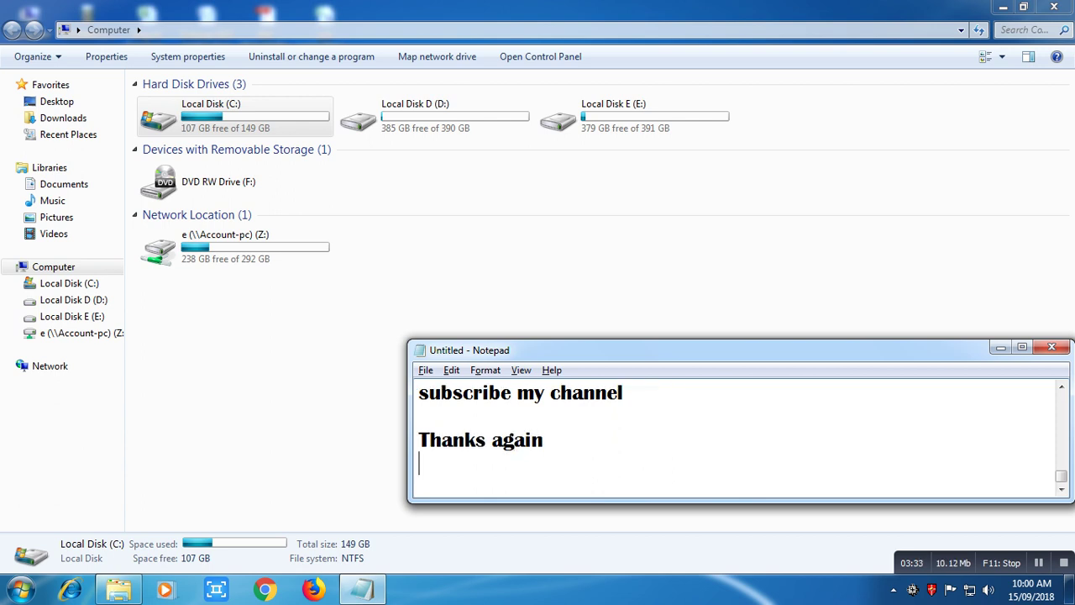
text(Mr A VLOG)
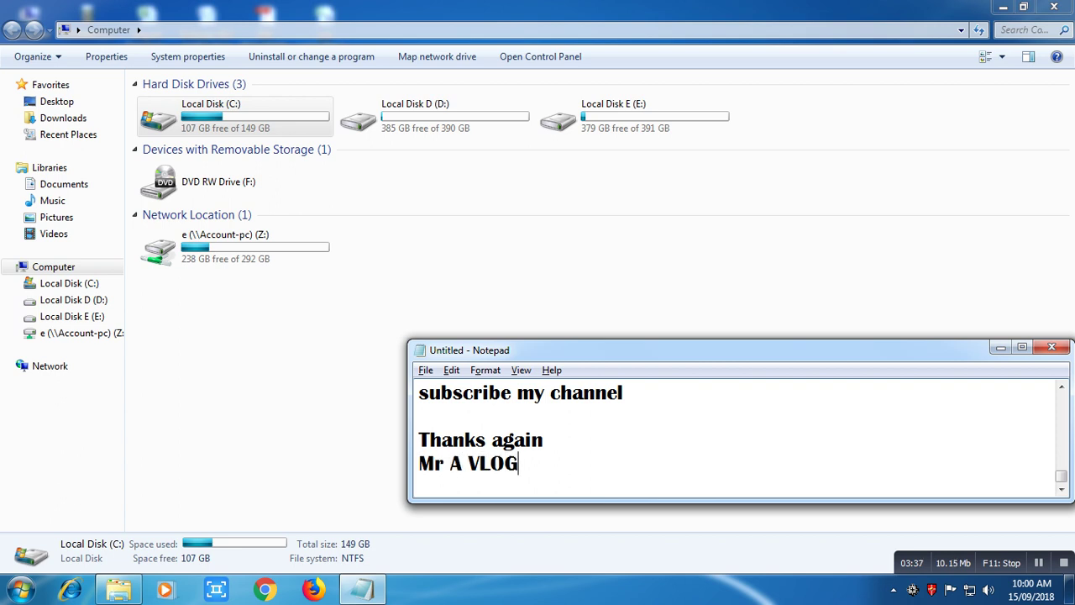